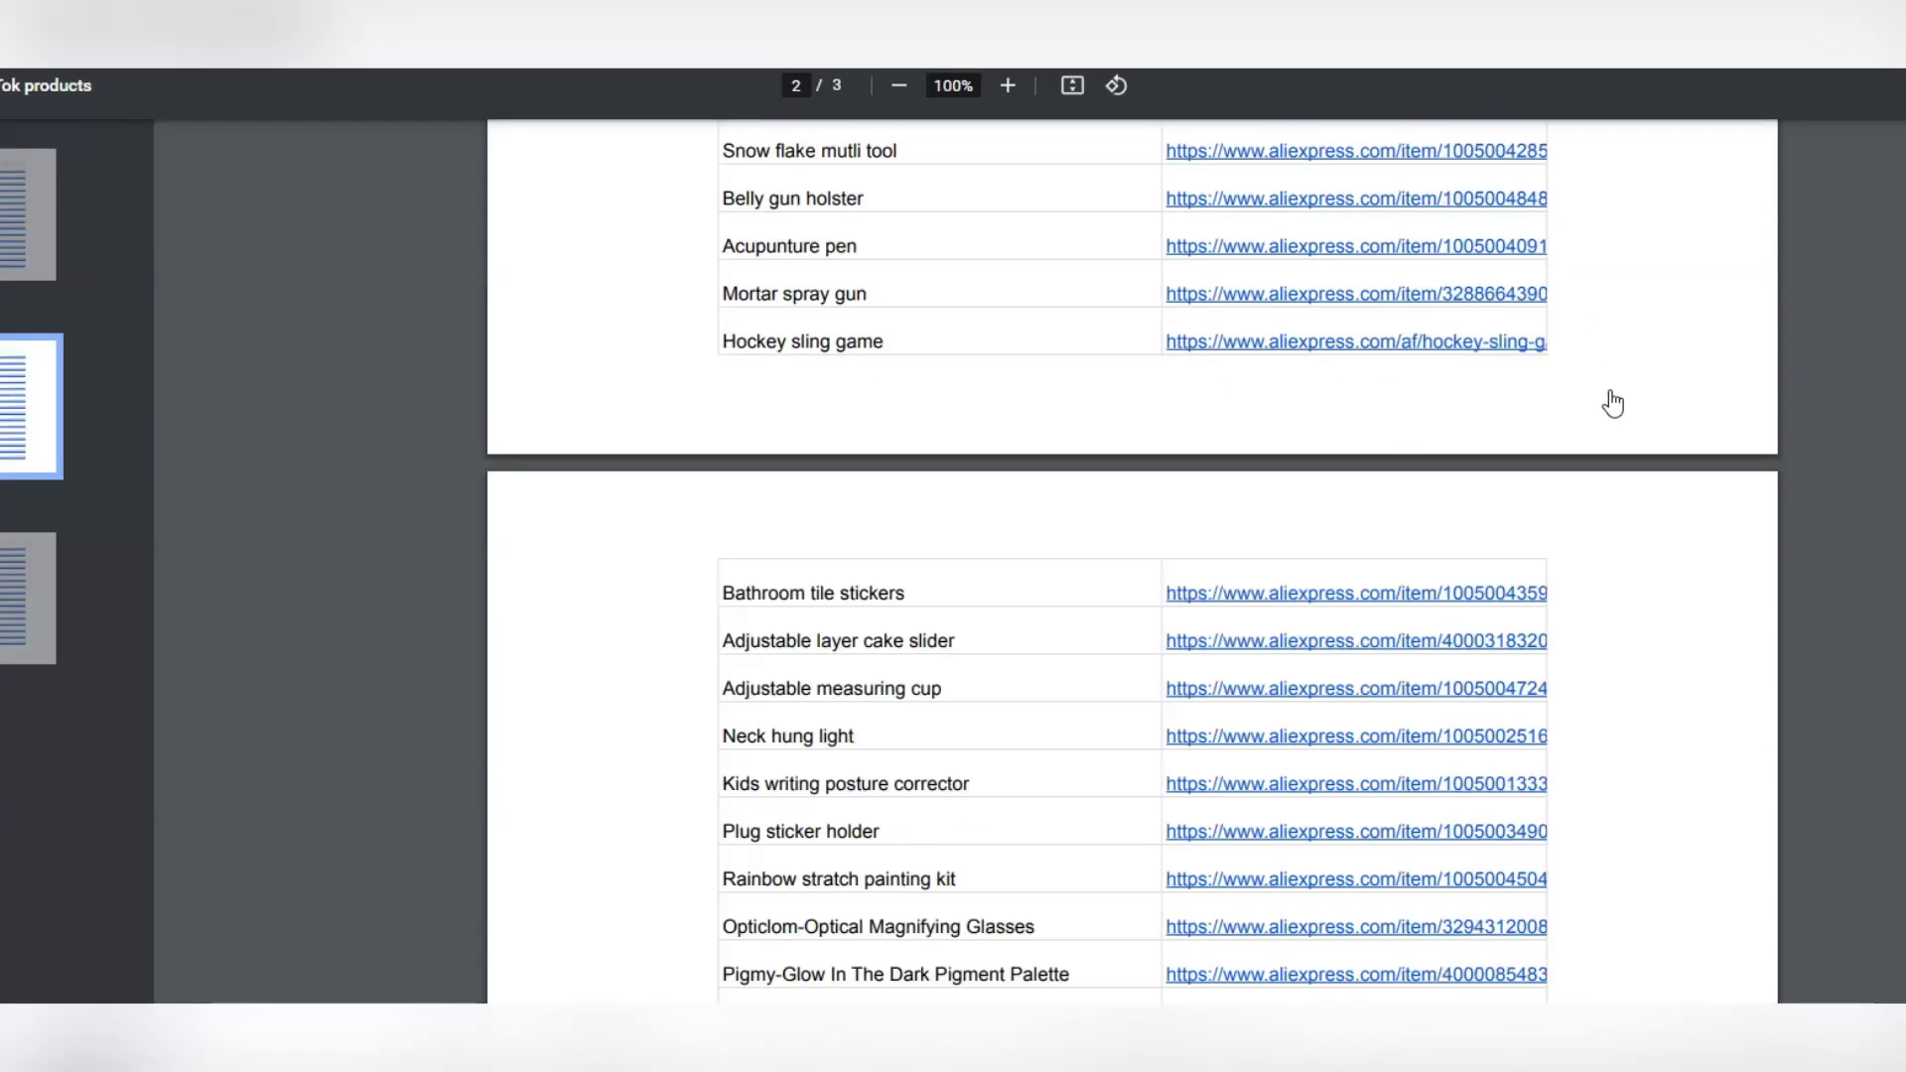
scroll(1611, 402, down, 1)
scroll(1617, 402, down, 4)
scroll(1622, 402, down, 2)
scroll(1622, 401, down, 2)
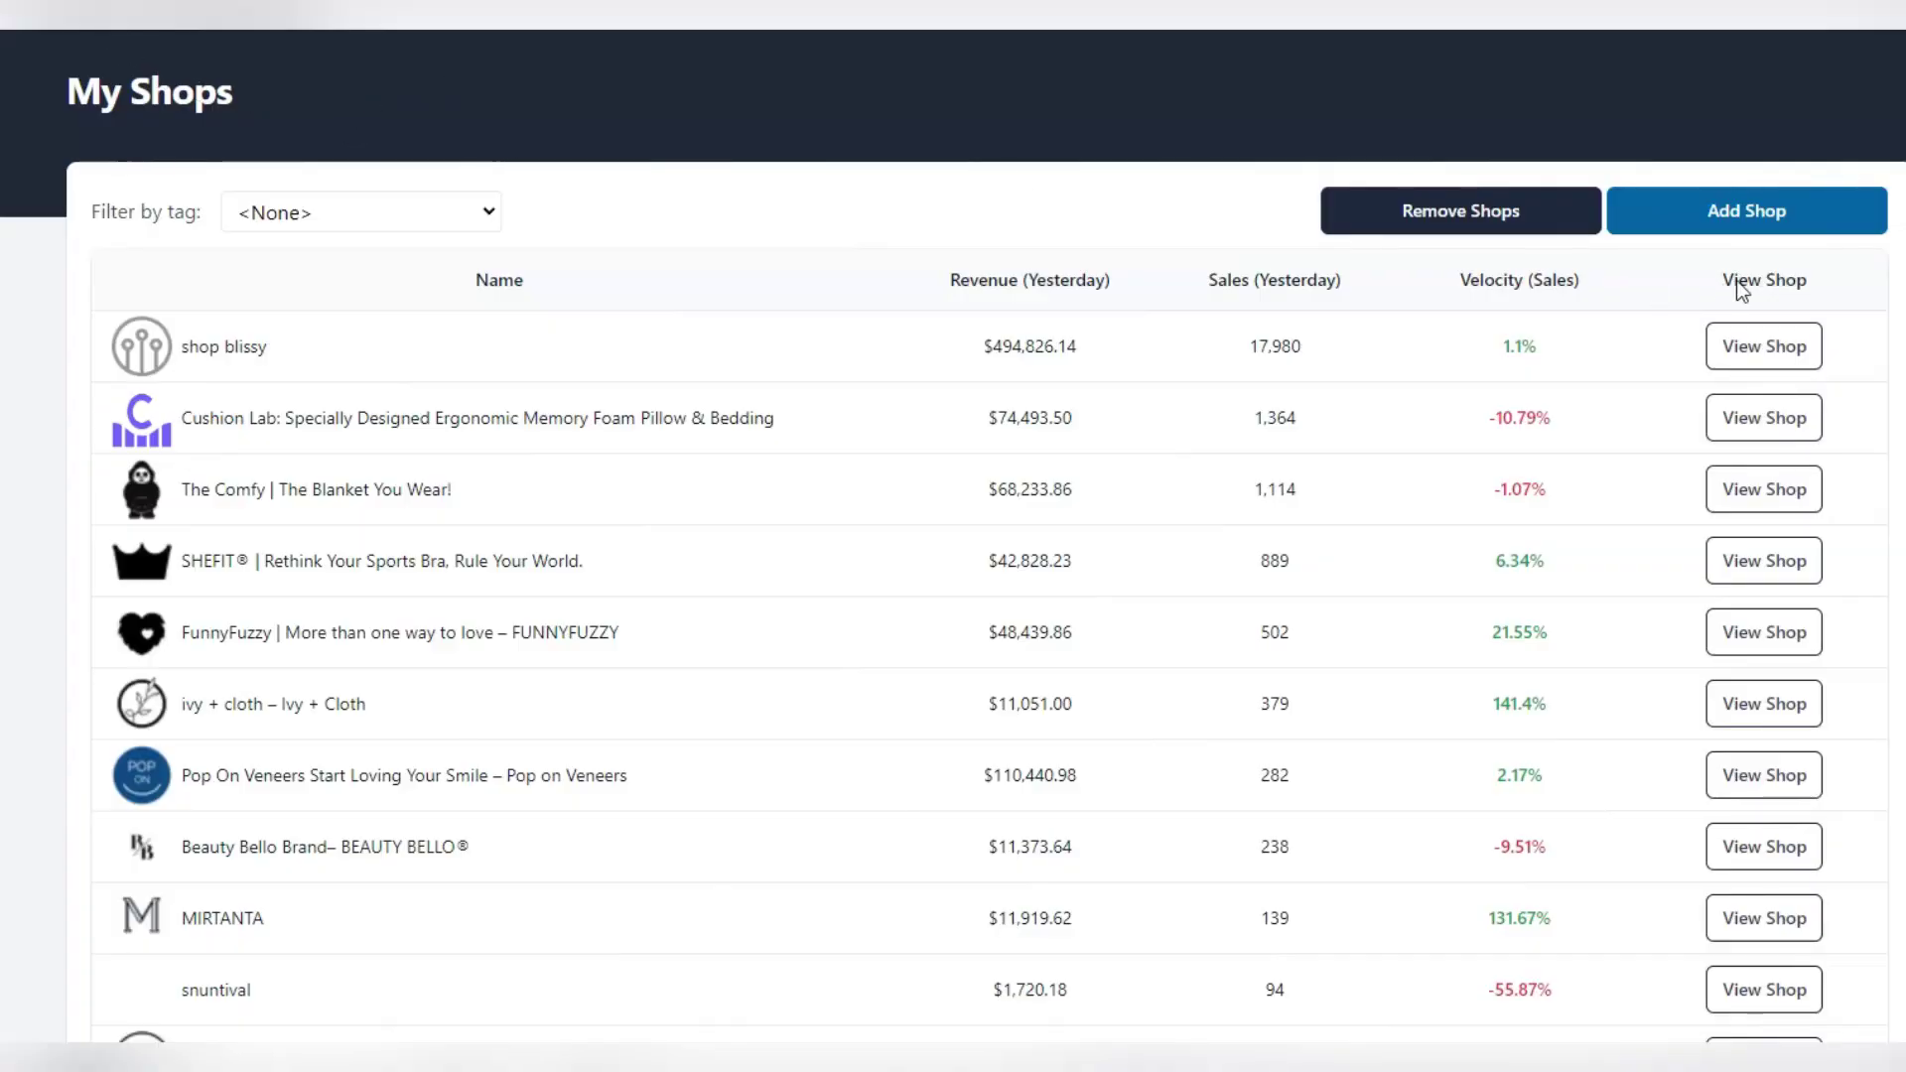
click(1774, 223)
click(350, 262)
text(https://thecomfy.com/)
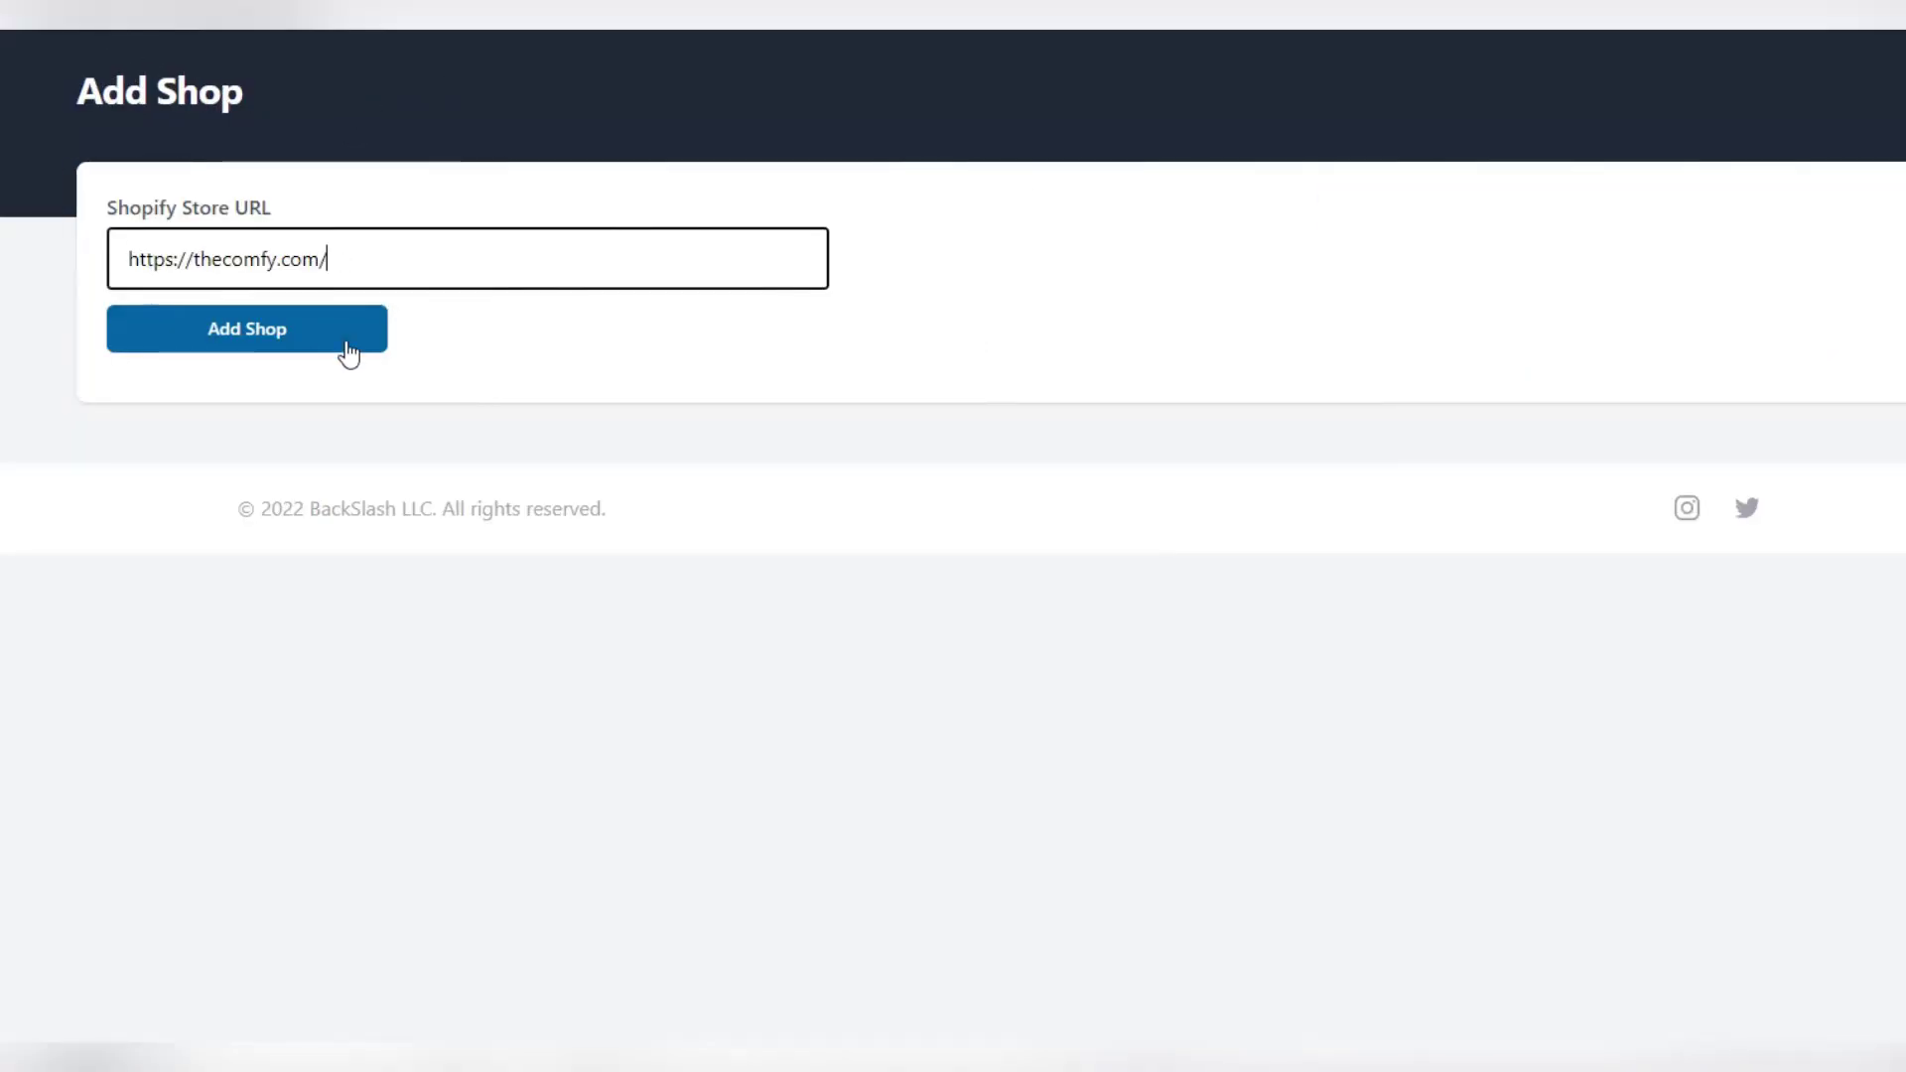
click(349, 353)
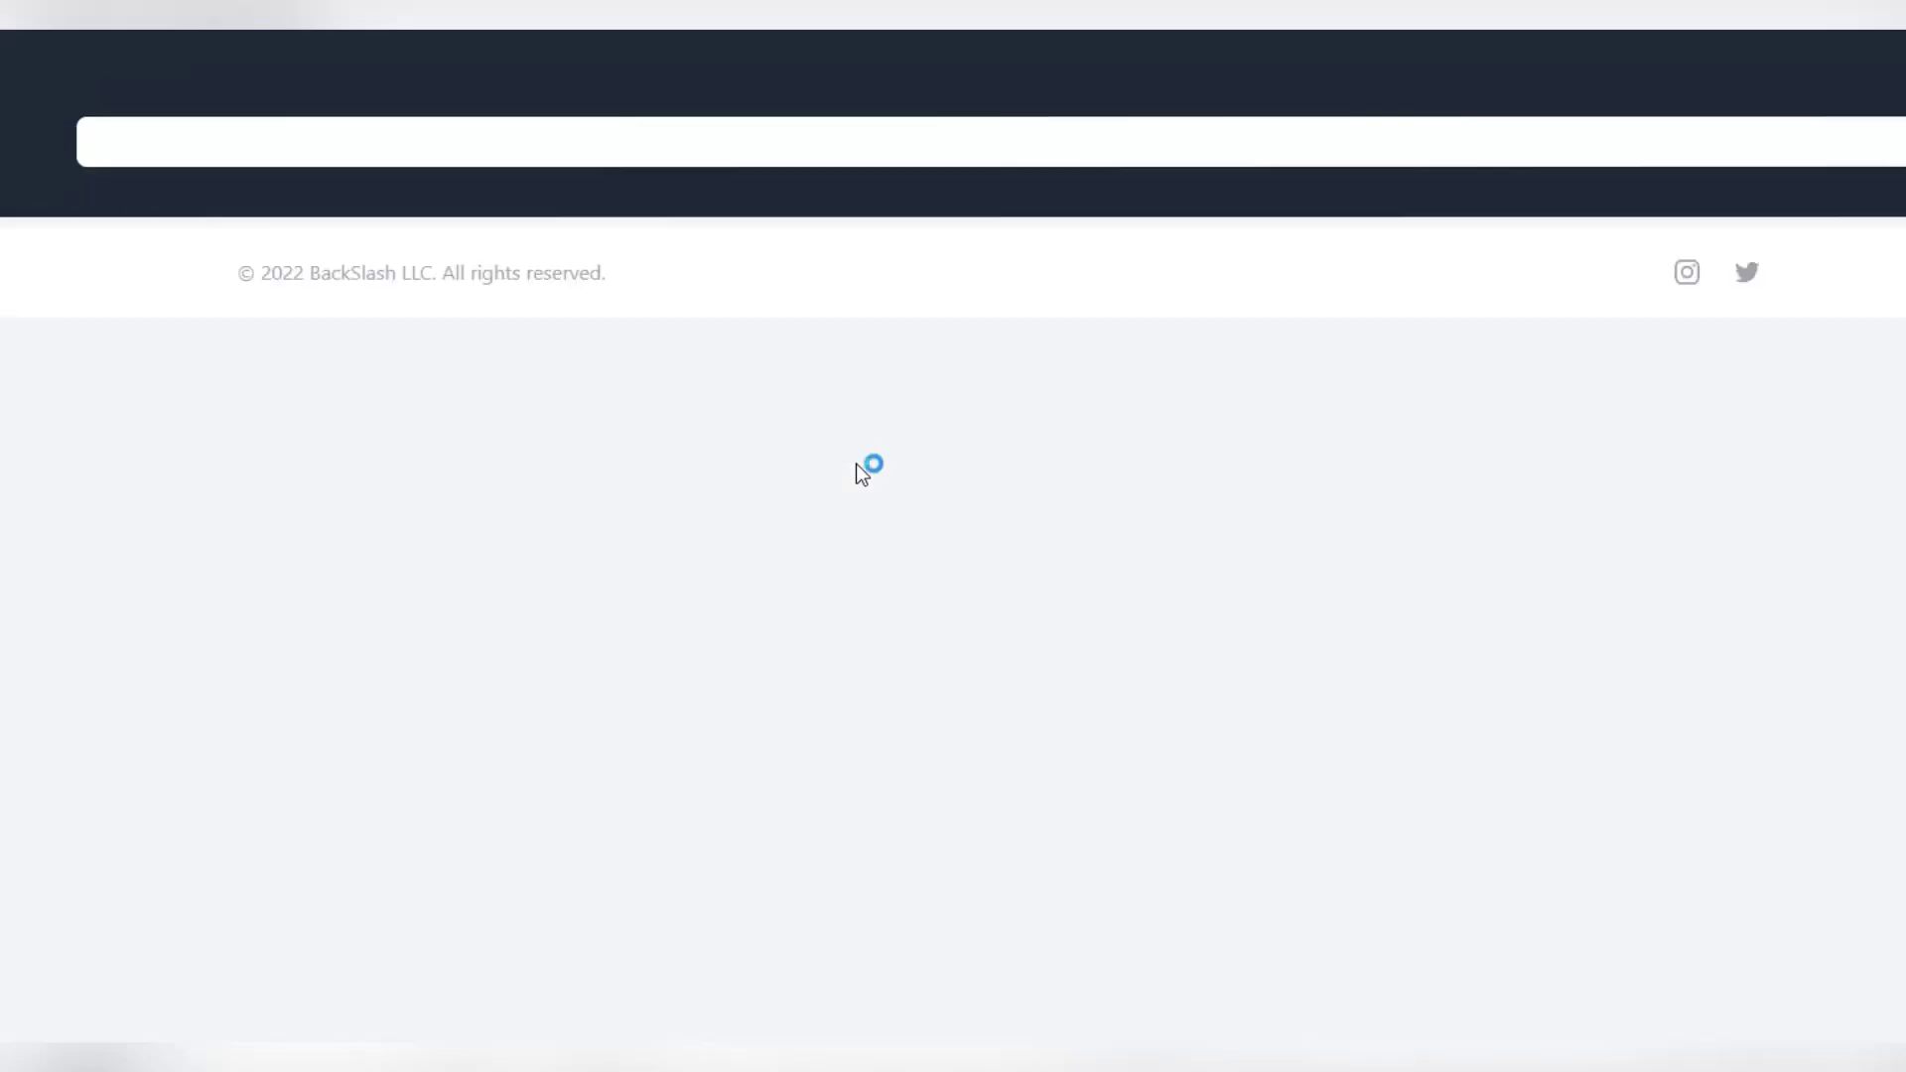
scroll(905, 284, down, 1)
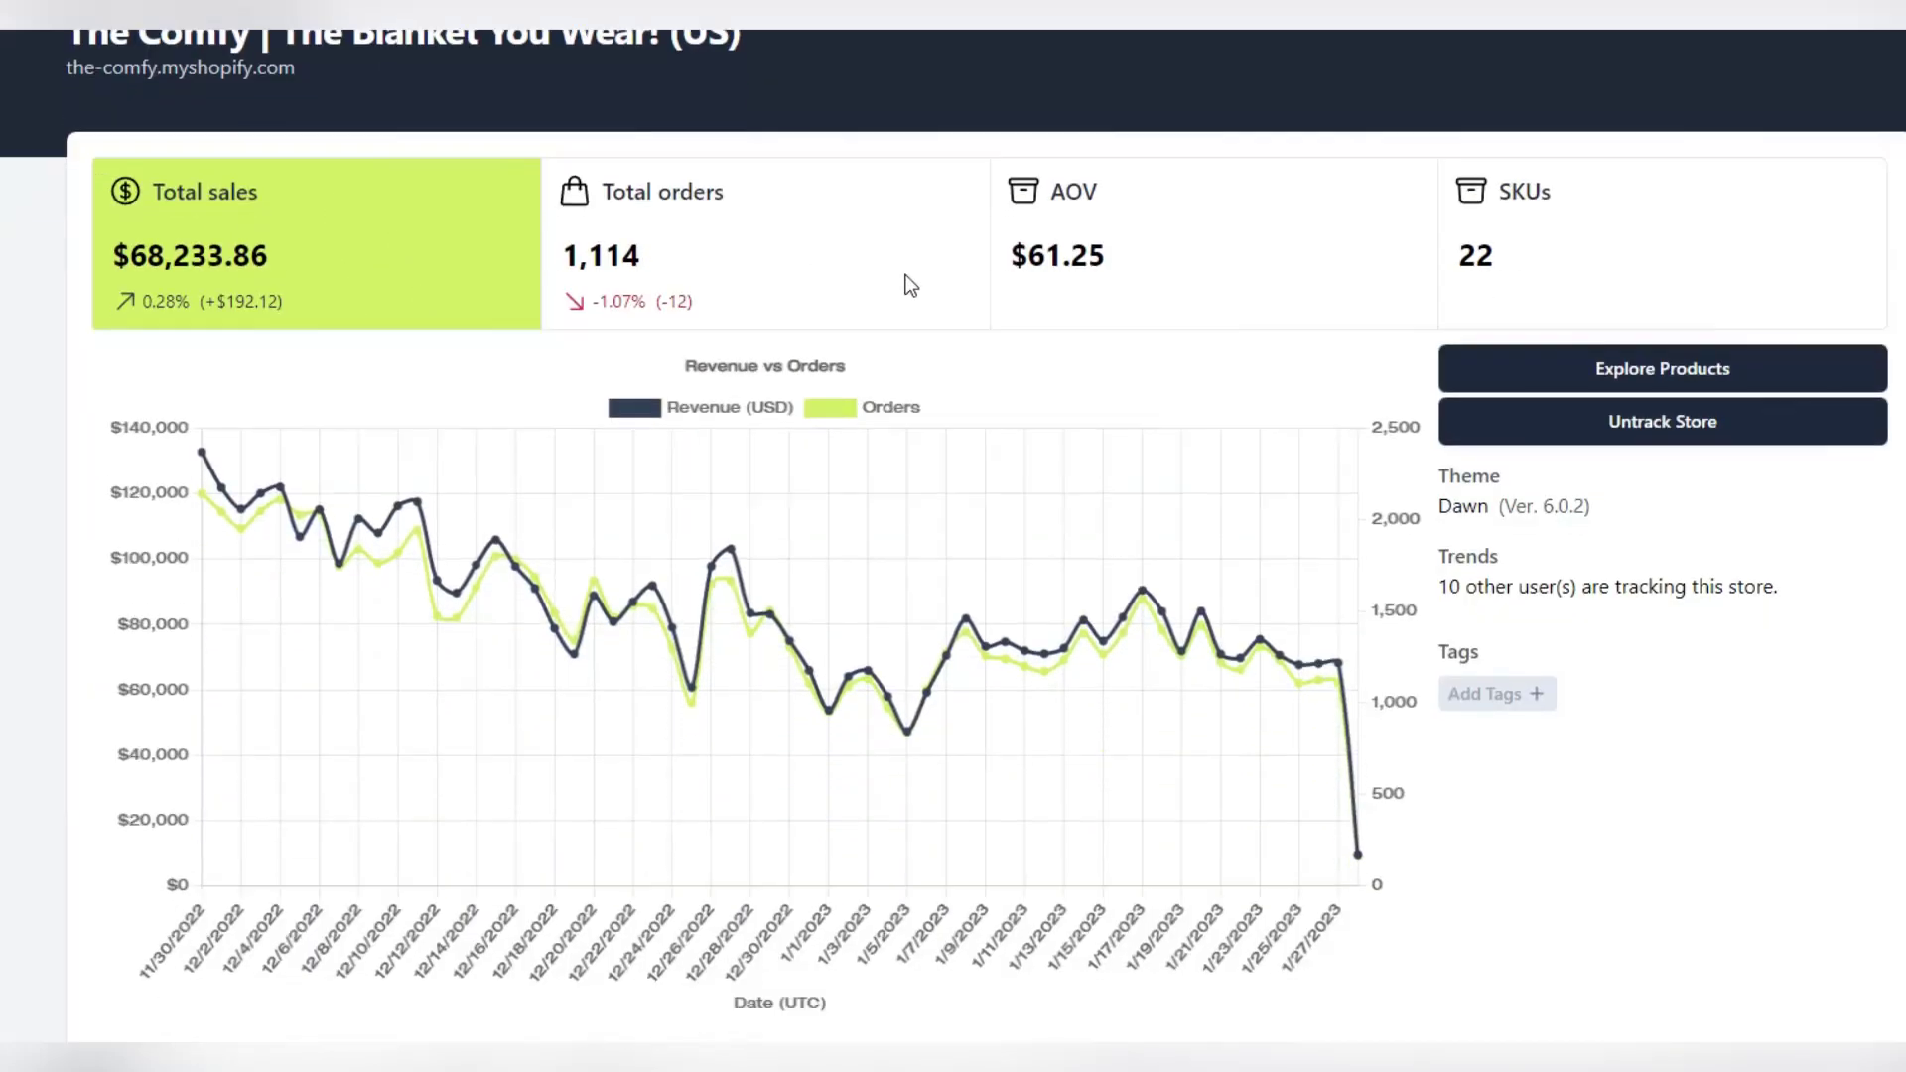
mouse_move(729, 224)
mouse_down()
mouse_move(194, 187)
mouse_move(61, 200)
mouse_up()
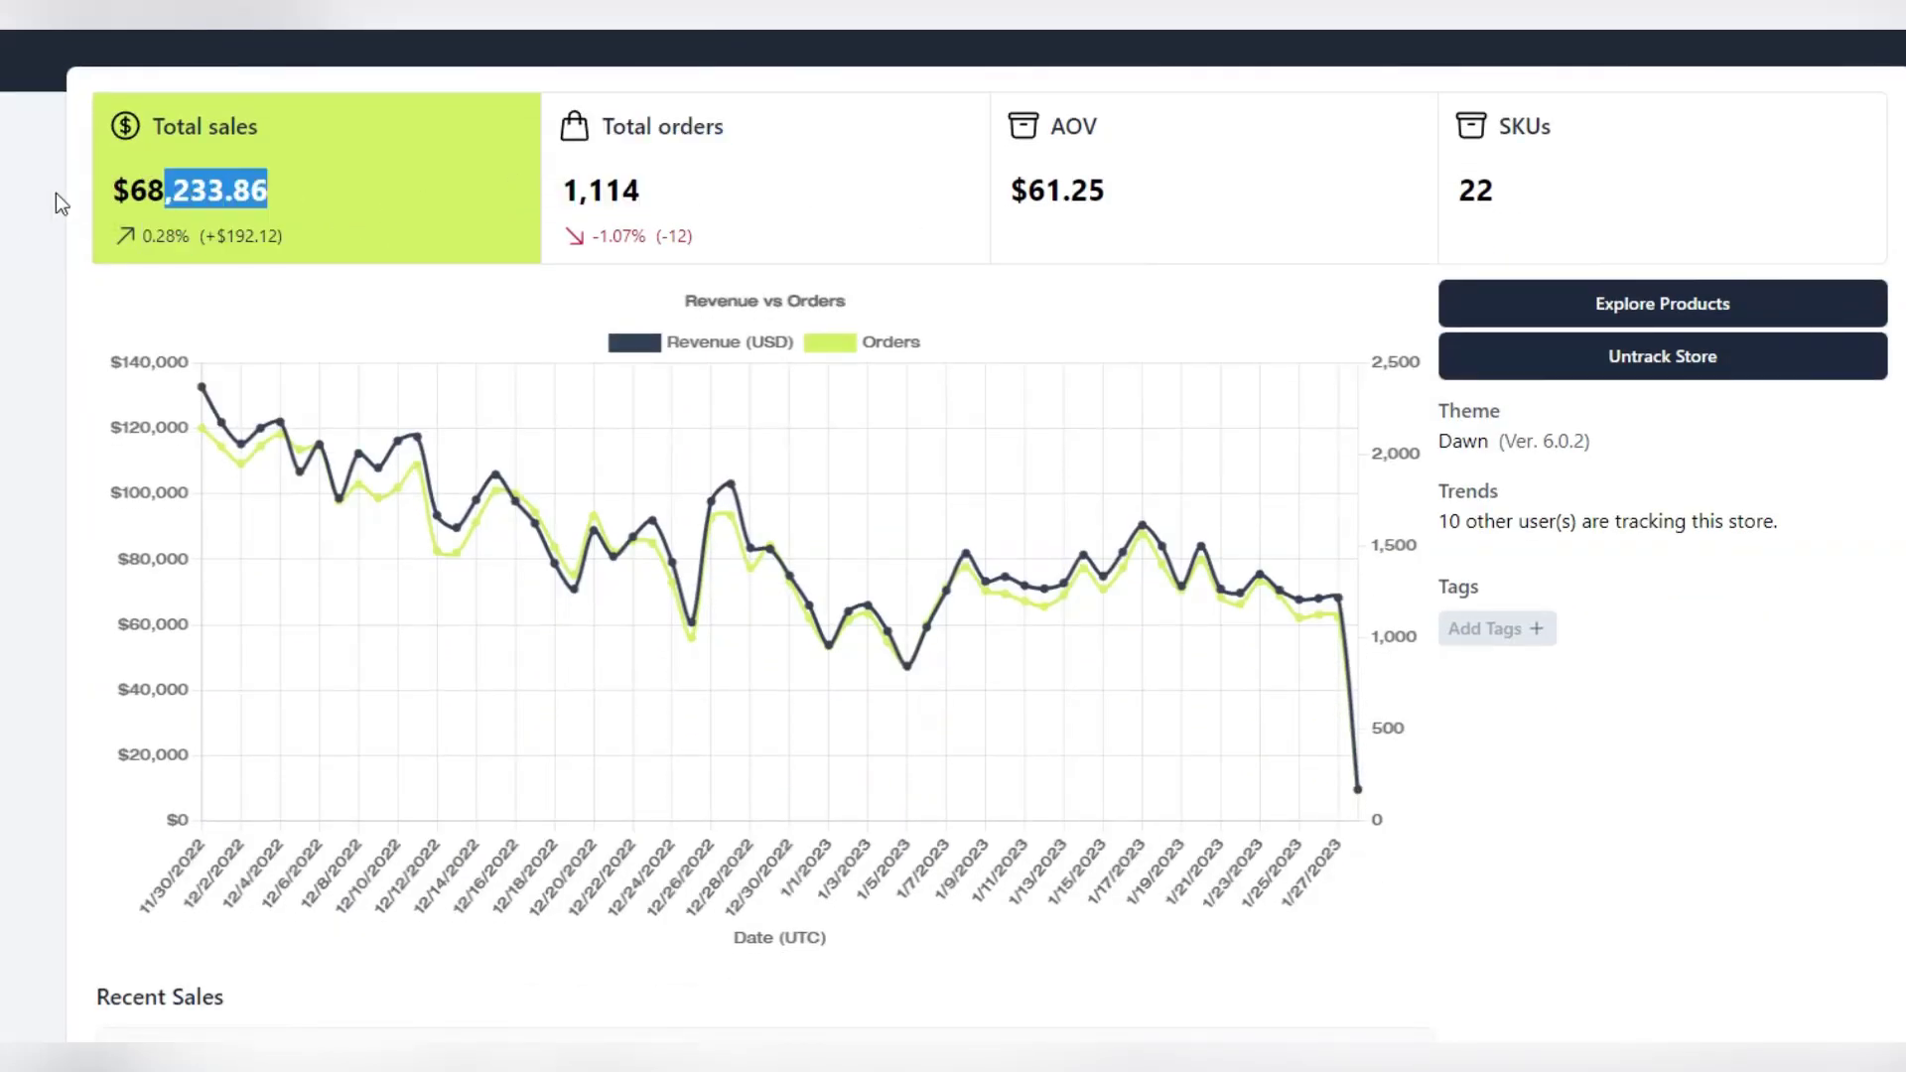
scroll(601, 321, down, 2)
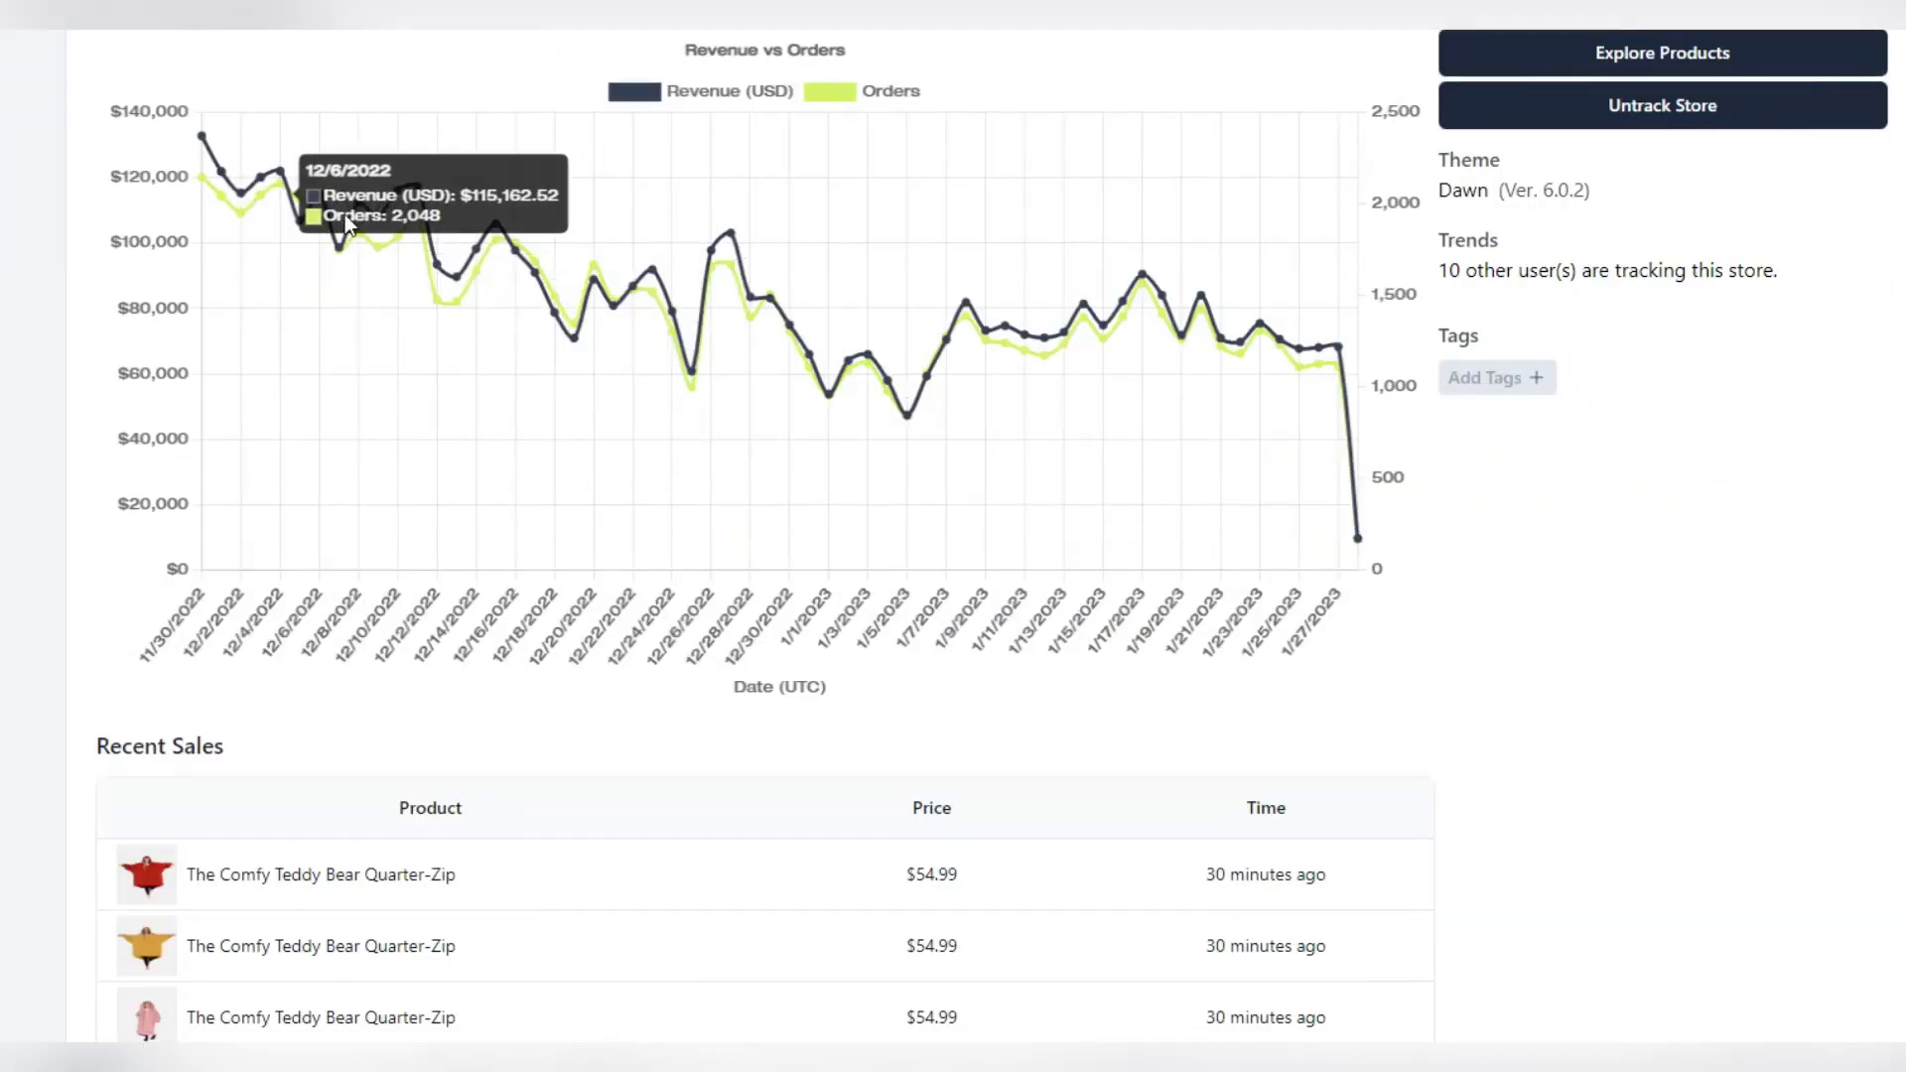
mouse_move(1357, 540)
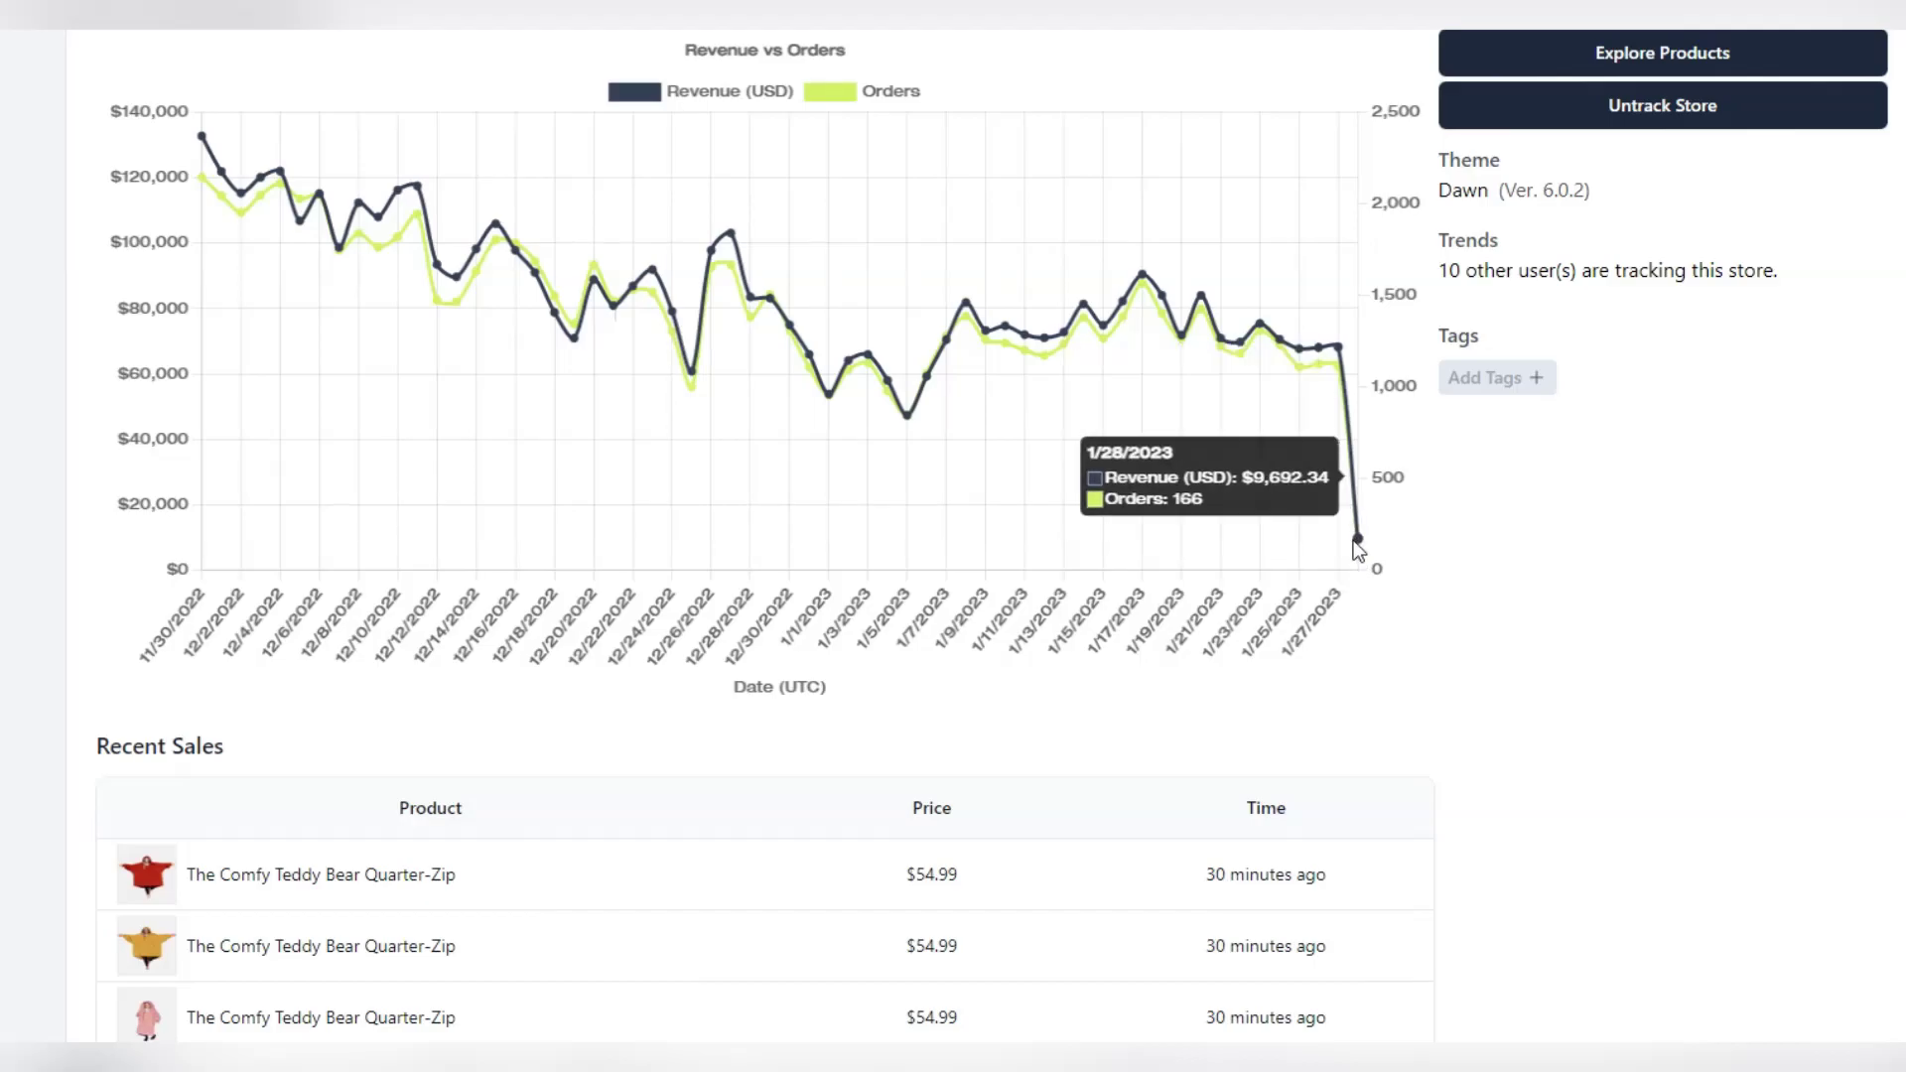
scroll(1430, 580, down, 3)
scroll(1206, 492, down, 2)
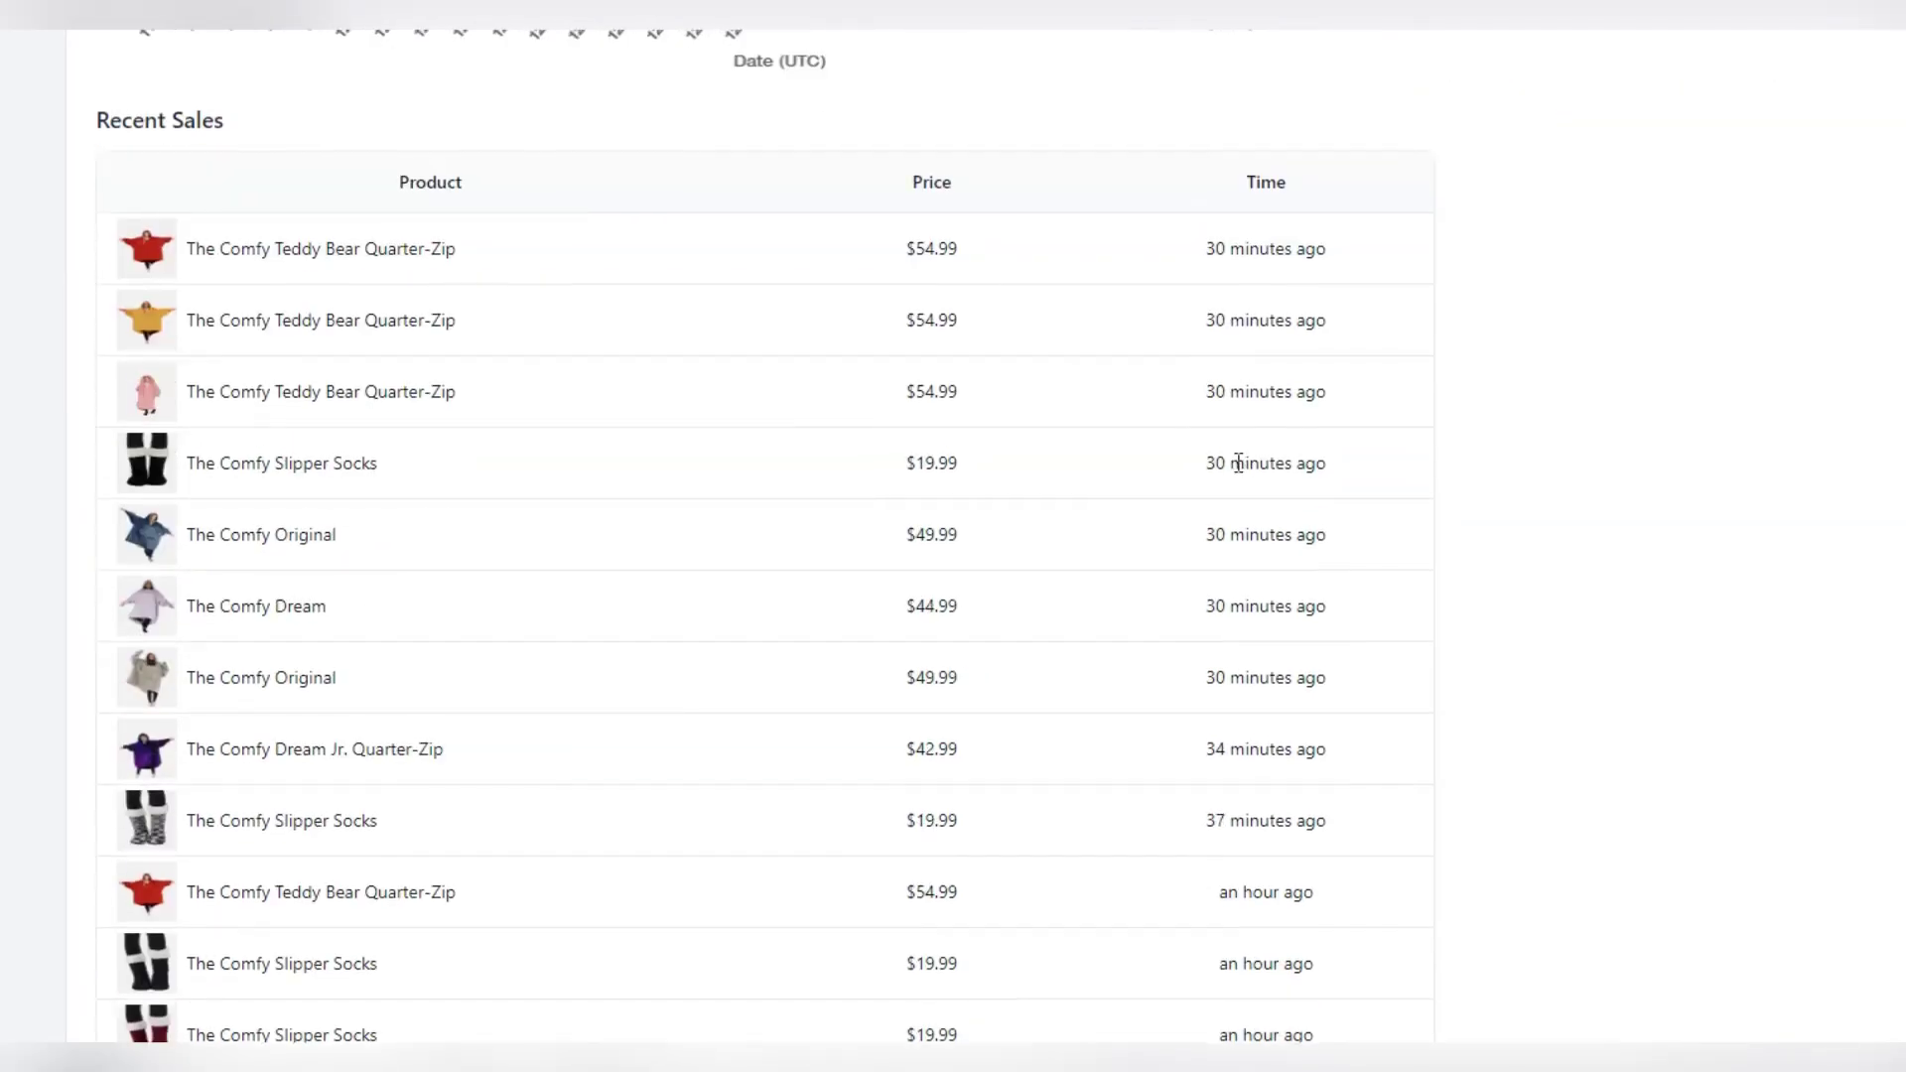
scroll(1221, 284, down, 2)
scroll(1199, 150, up, 2)
scroll(1207, 201, down, 1)
scroll(1225, 217, down, 4)
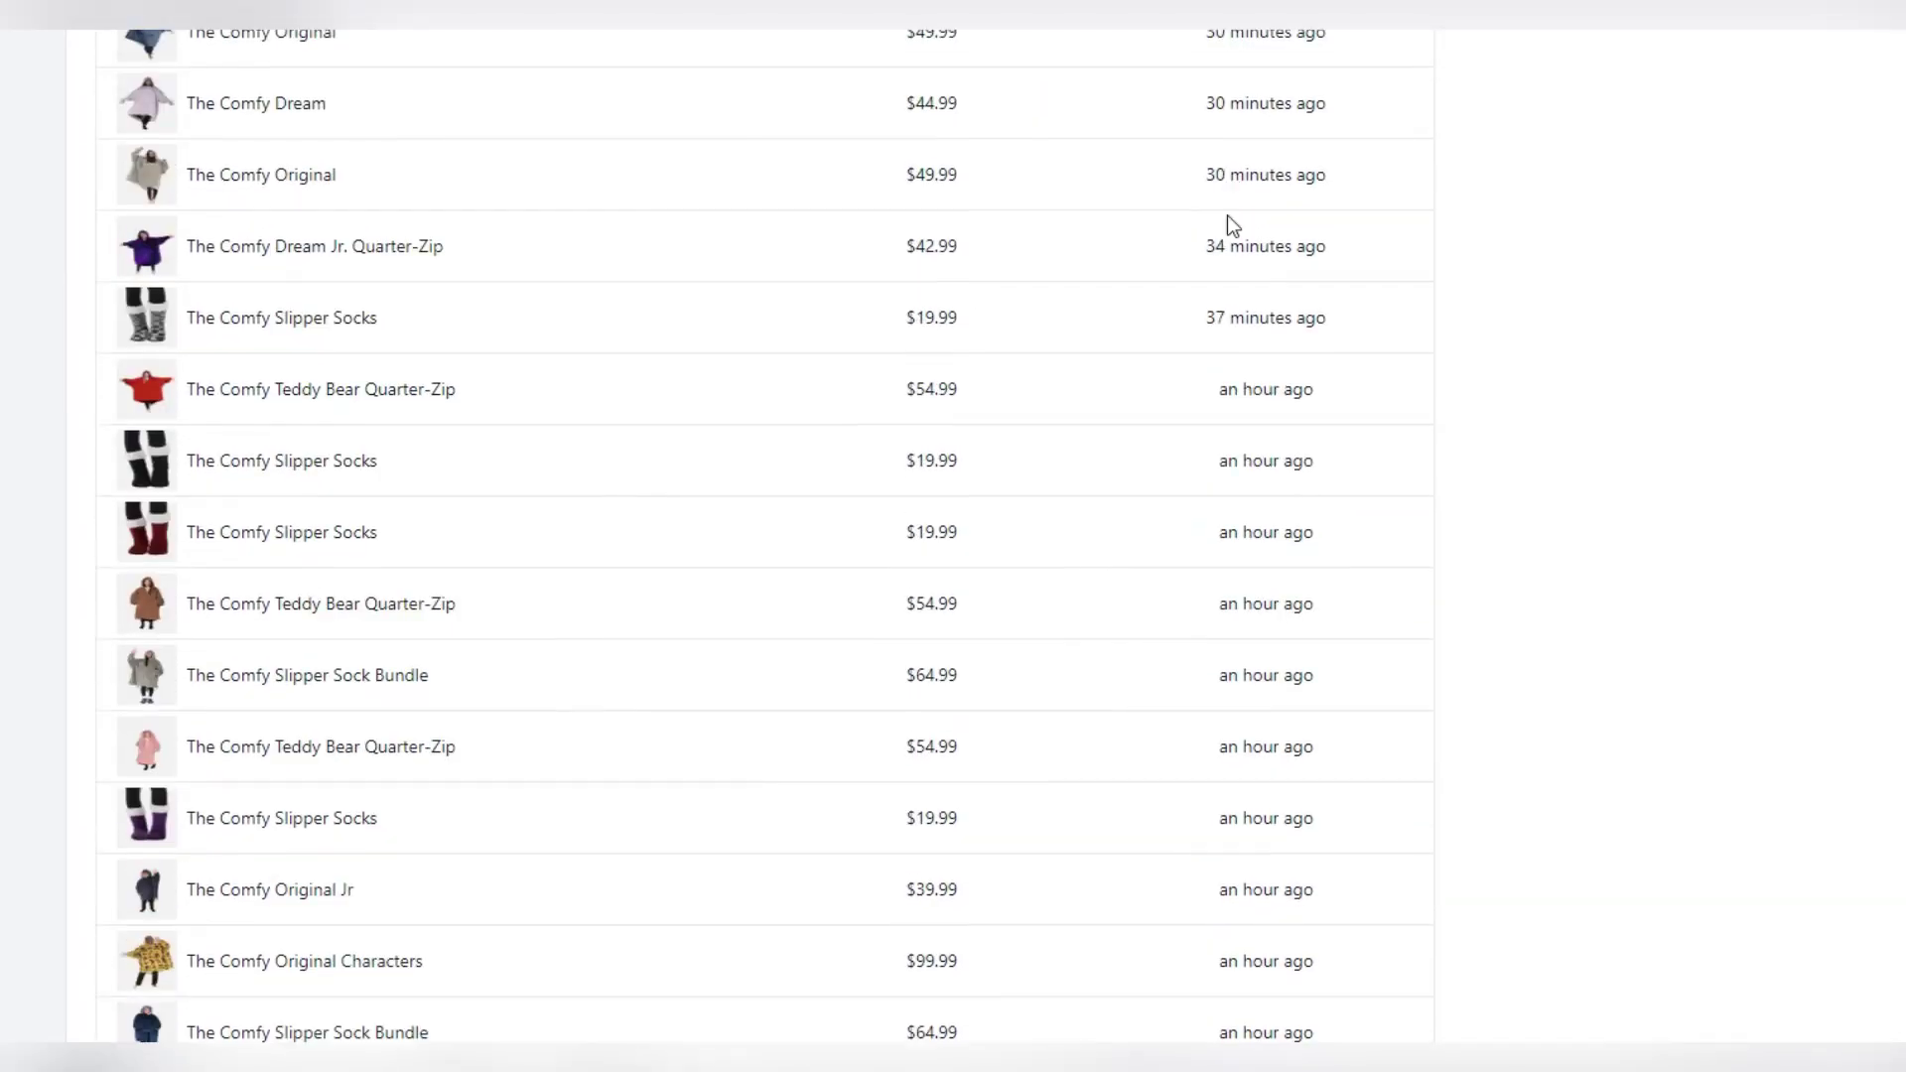
scroll(1227, 216, down, 2)
scroll(1239, 230, down, 3)
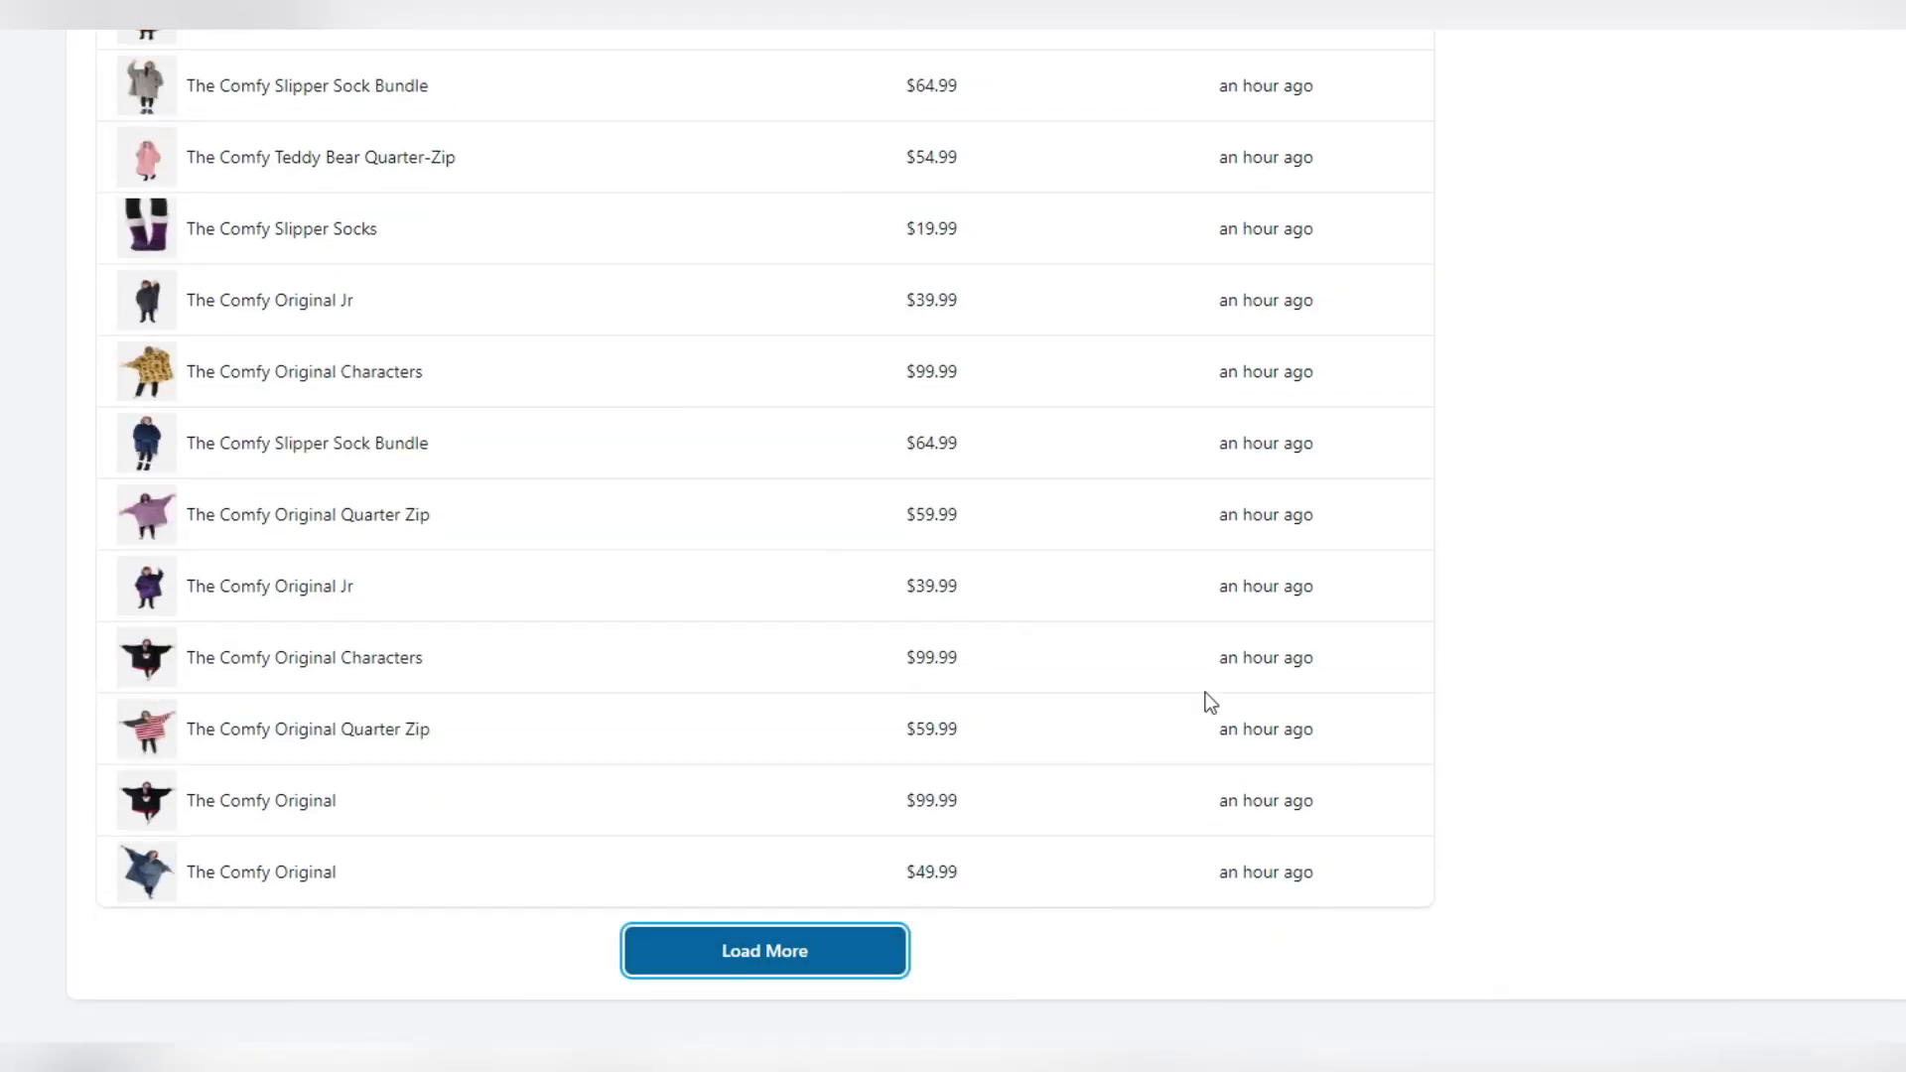
scroll(1226, 675, down, 4)
scroll(1226, 676, down, 5)
scroll(1227, 675, down, 2)
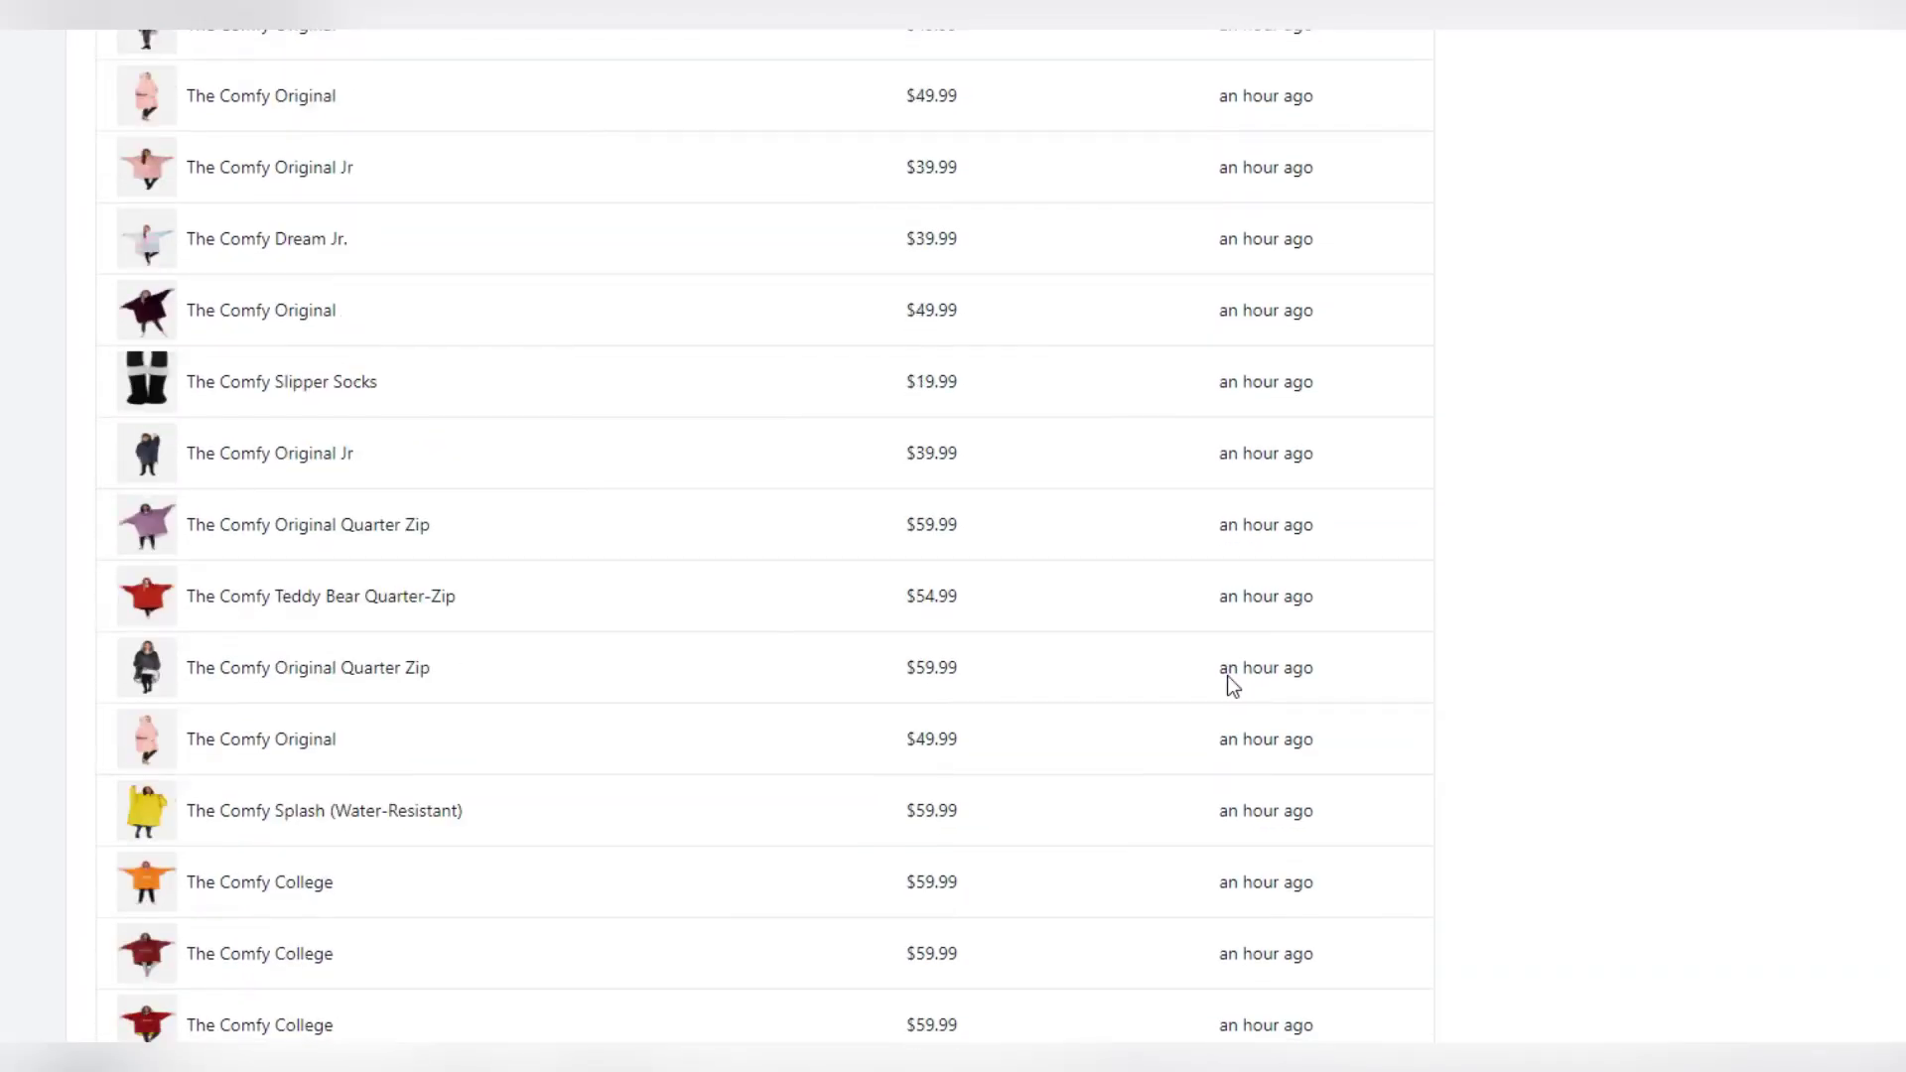
scroll(1230, 679, up, 5)
scroll(1238, 680, up, 5)
scroll(1246, 680, up, 5)
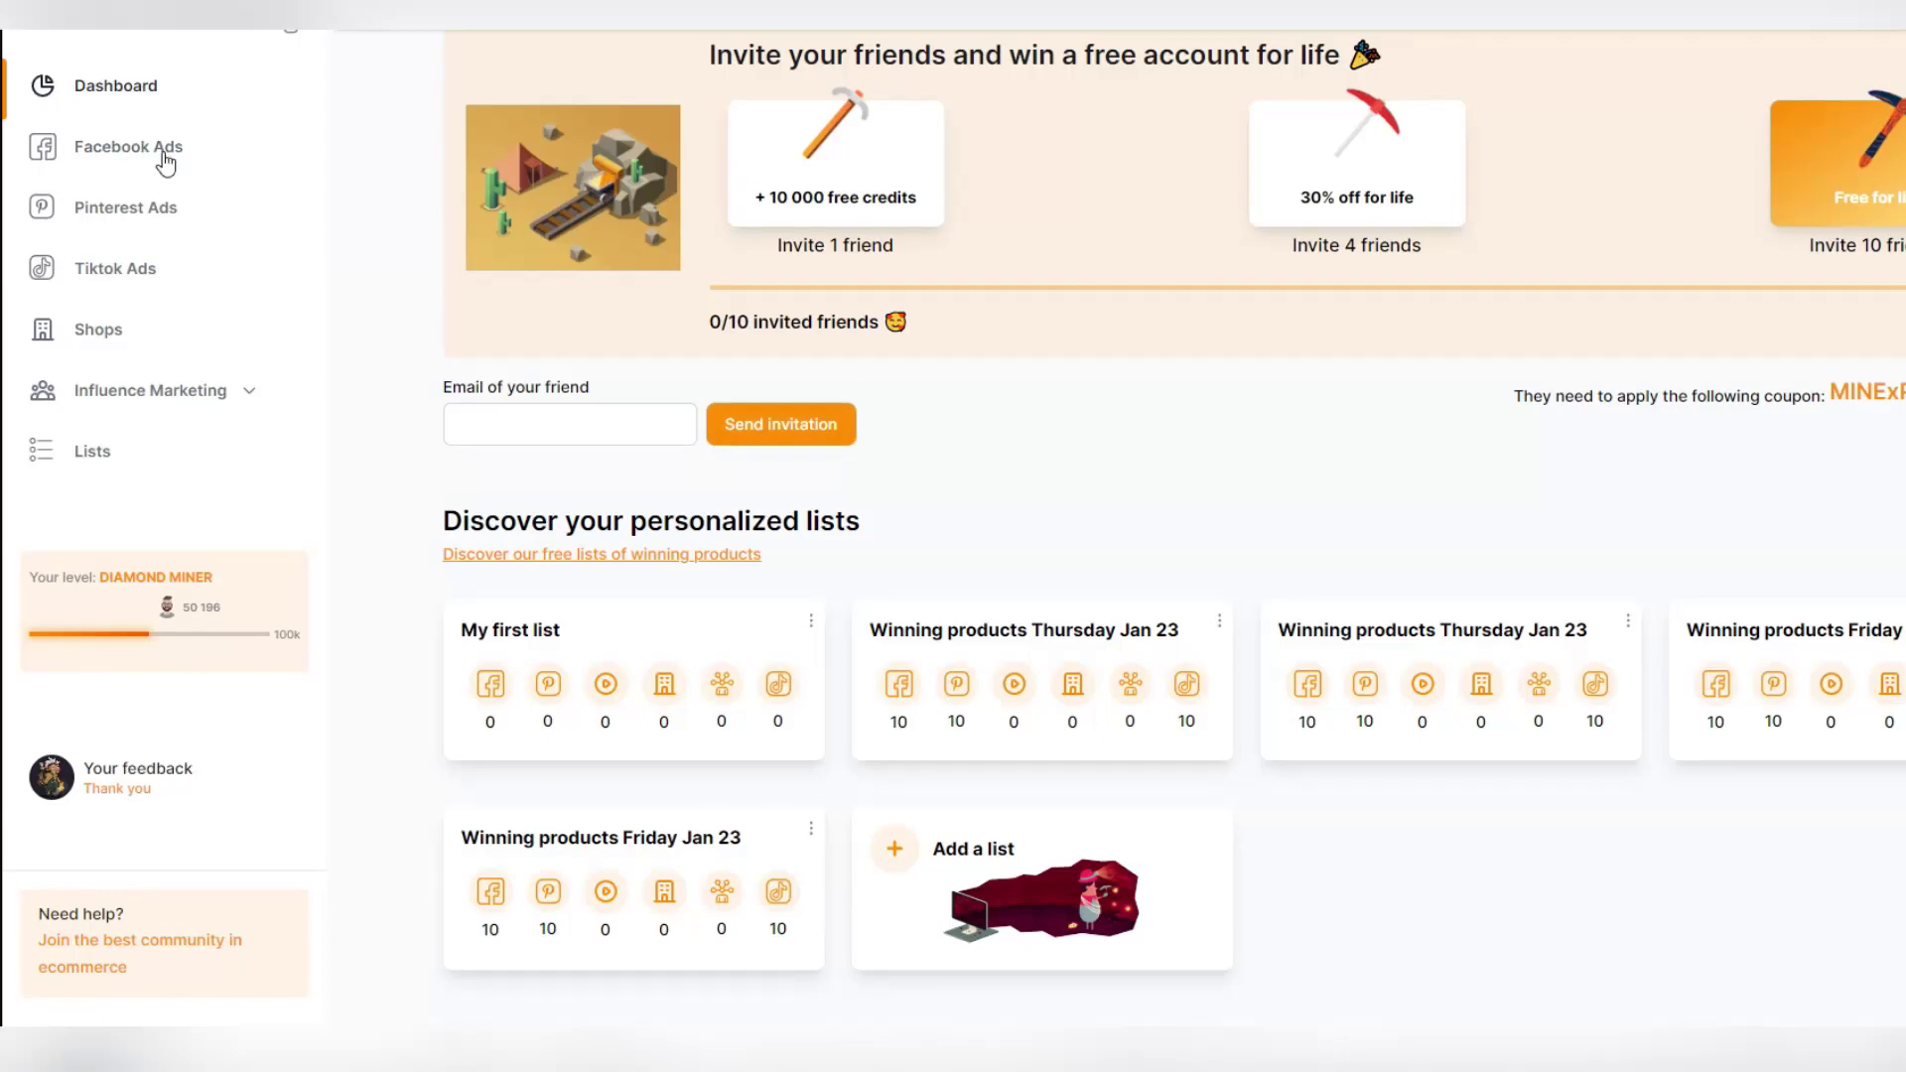
Browse the Facebook ads library, TikTok ads page and advertising shops directory
click(129, 146)
scroll(1124, 495, down, 5)
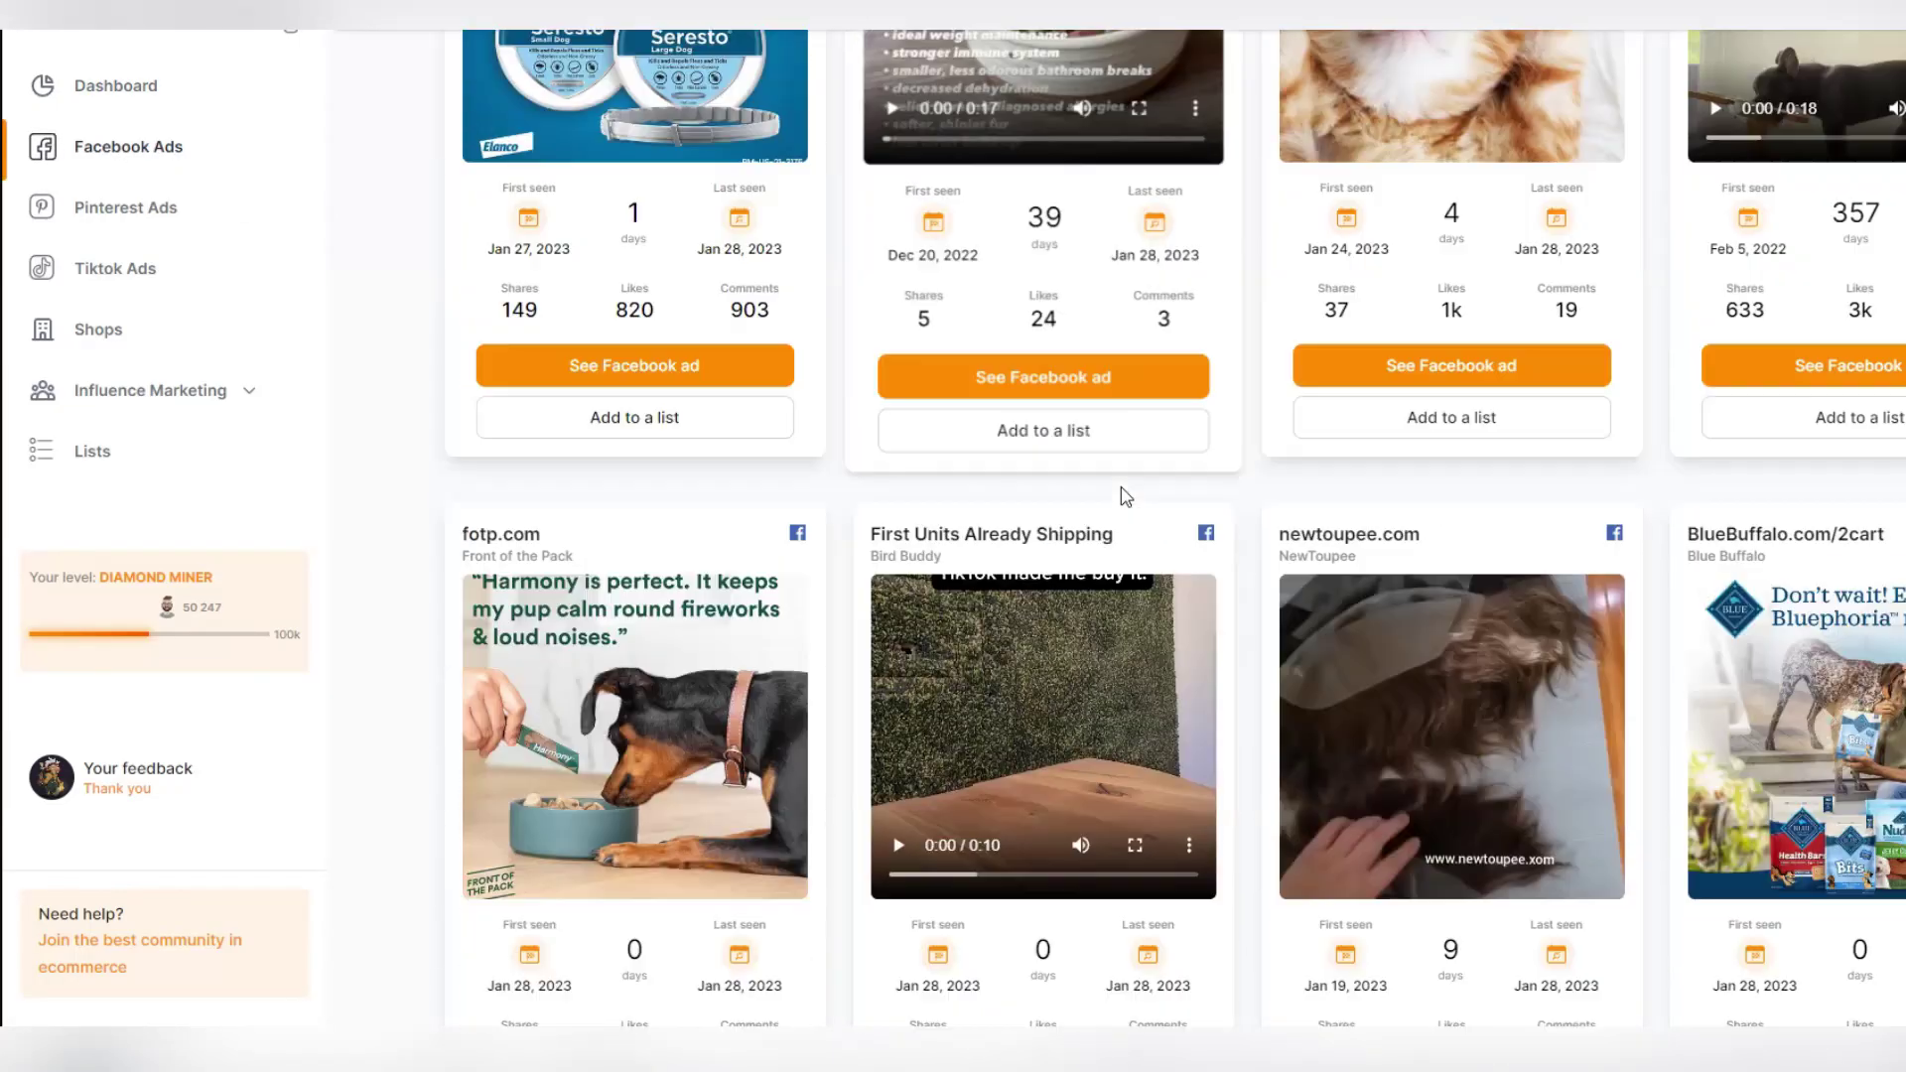
scroll(1124, 495, down, 5)
scroll(1155, 508, down, 5)
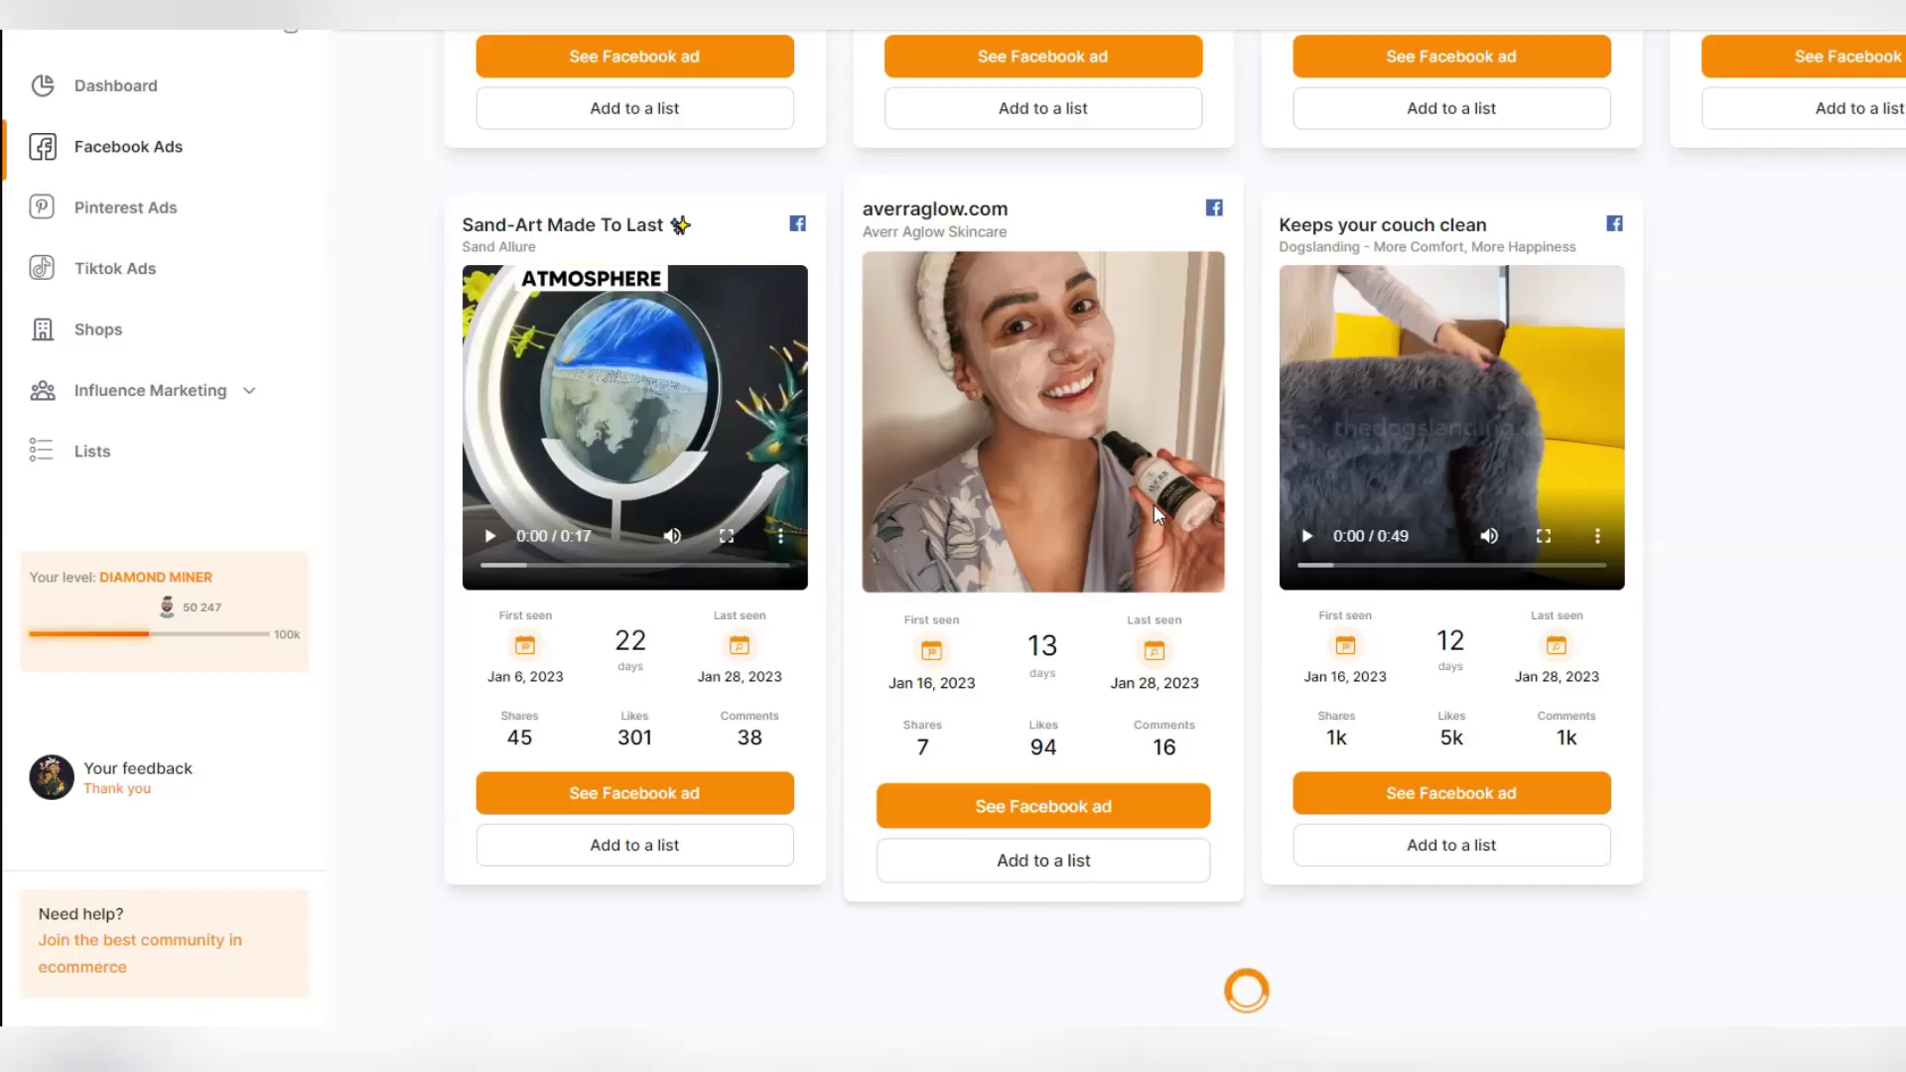
scroll(1839, 571, down, 5)
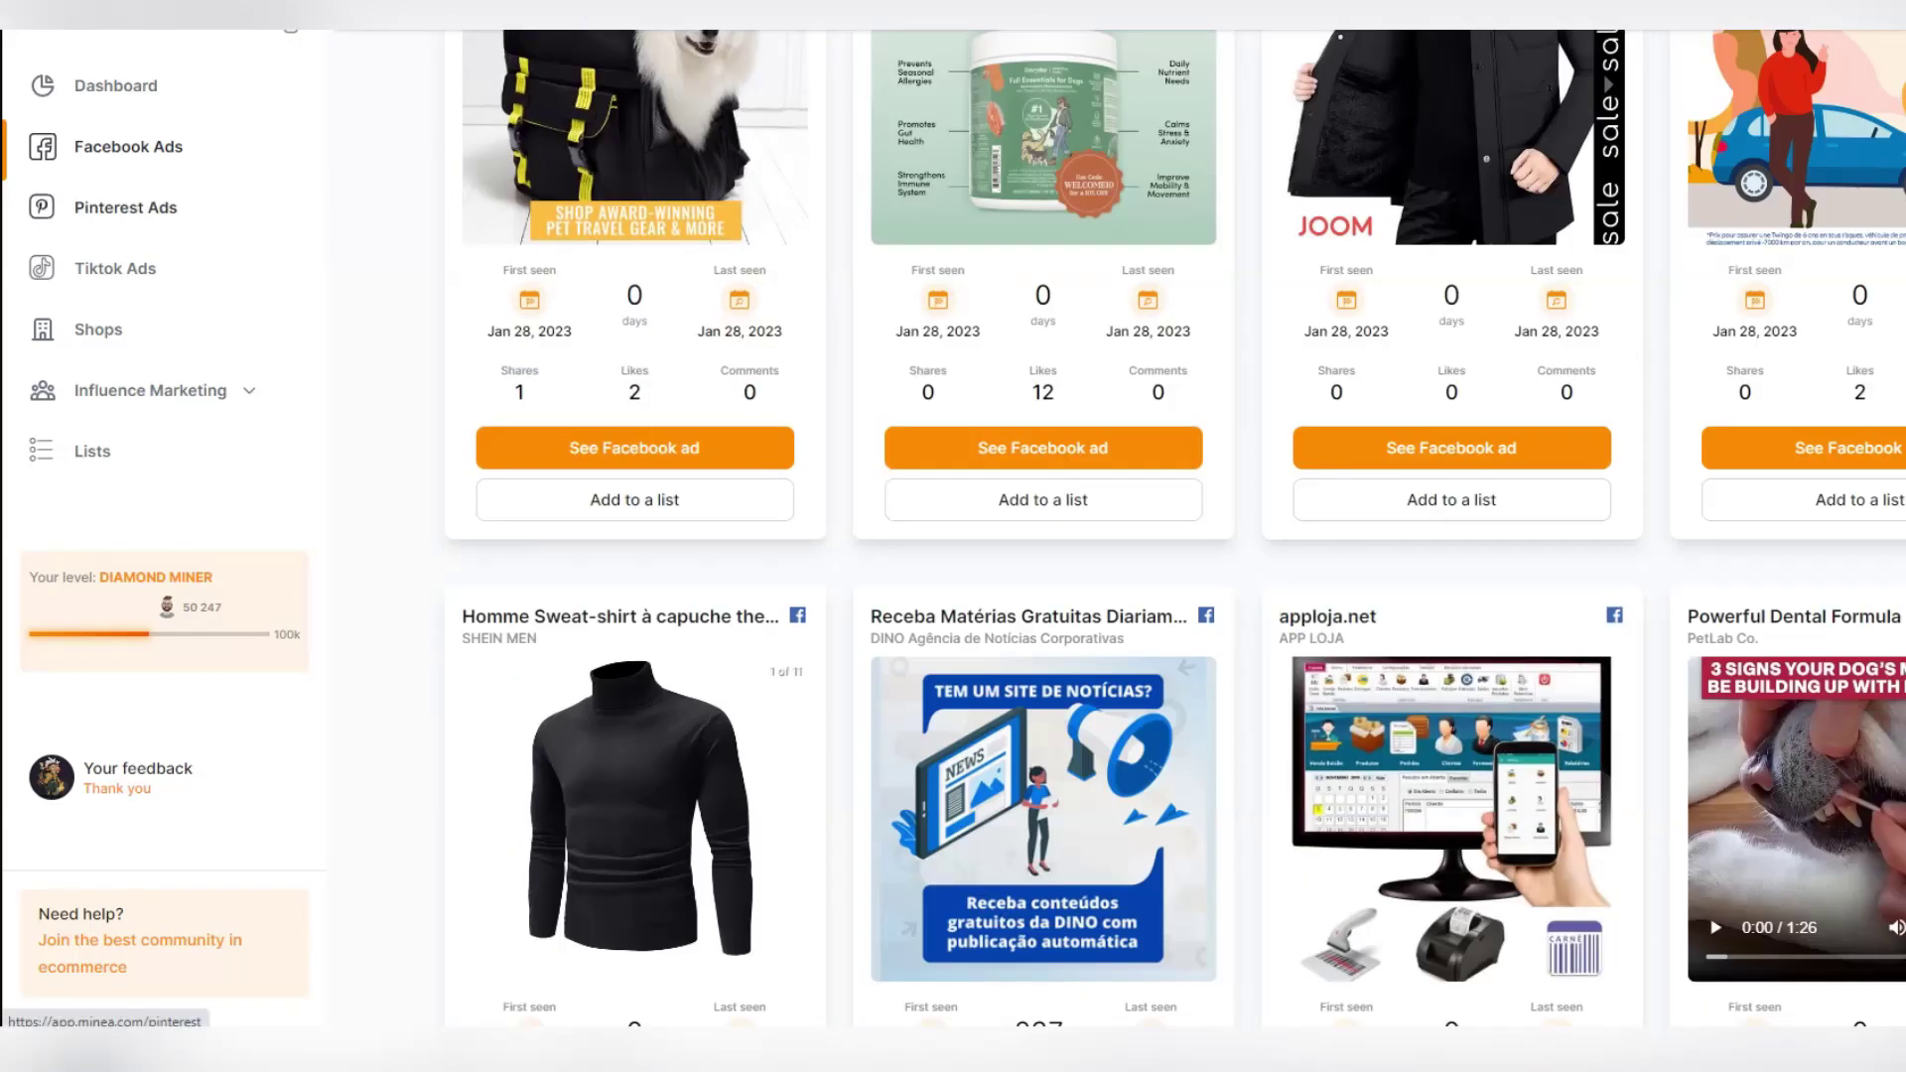
scroll(1208, 483, down, 5)
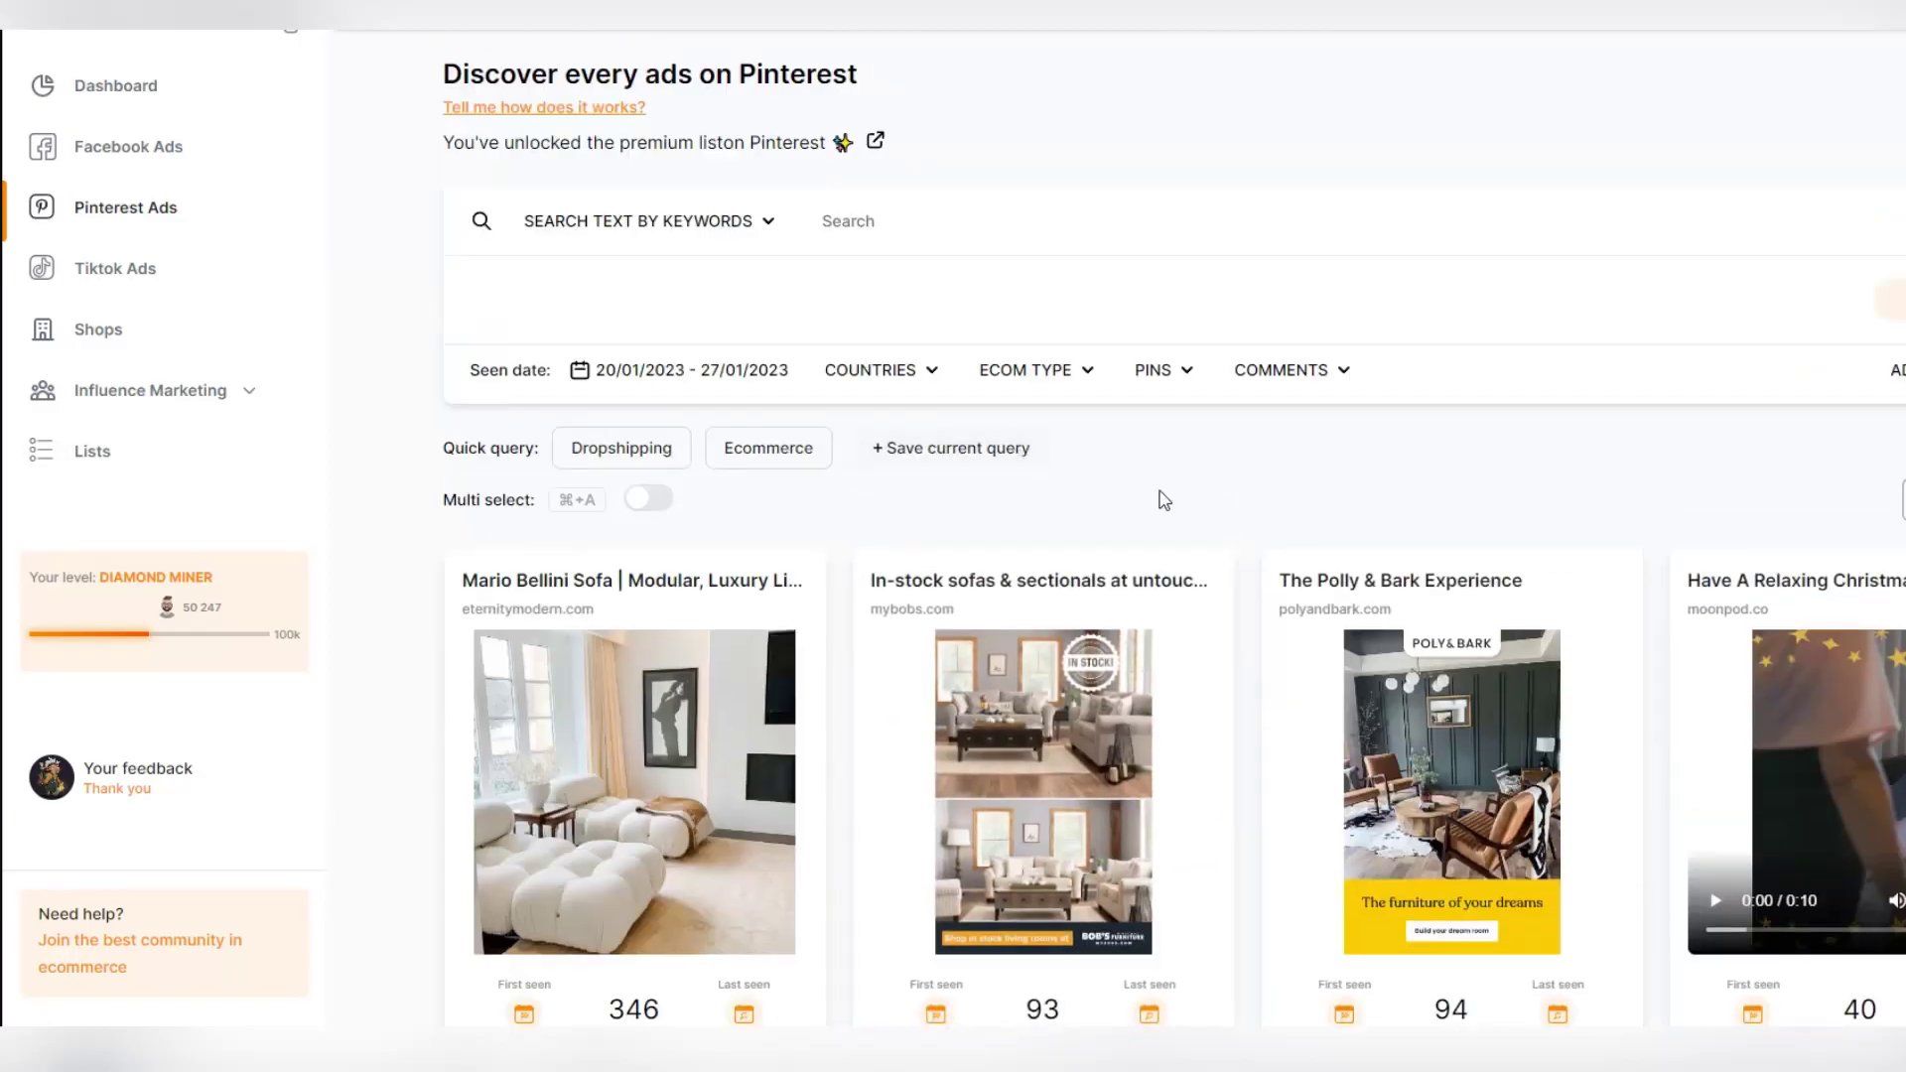
scroll(1208, 482, down, 5)
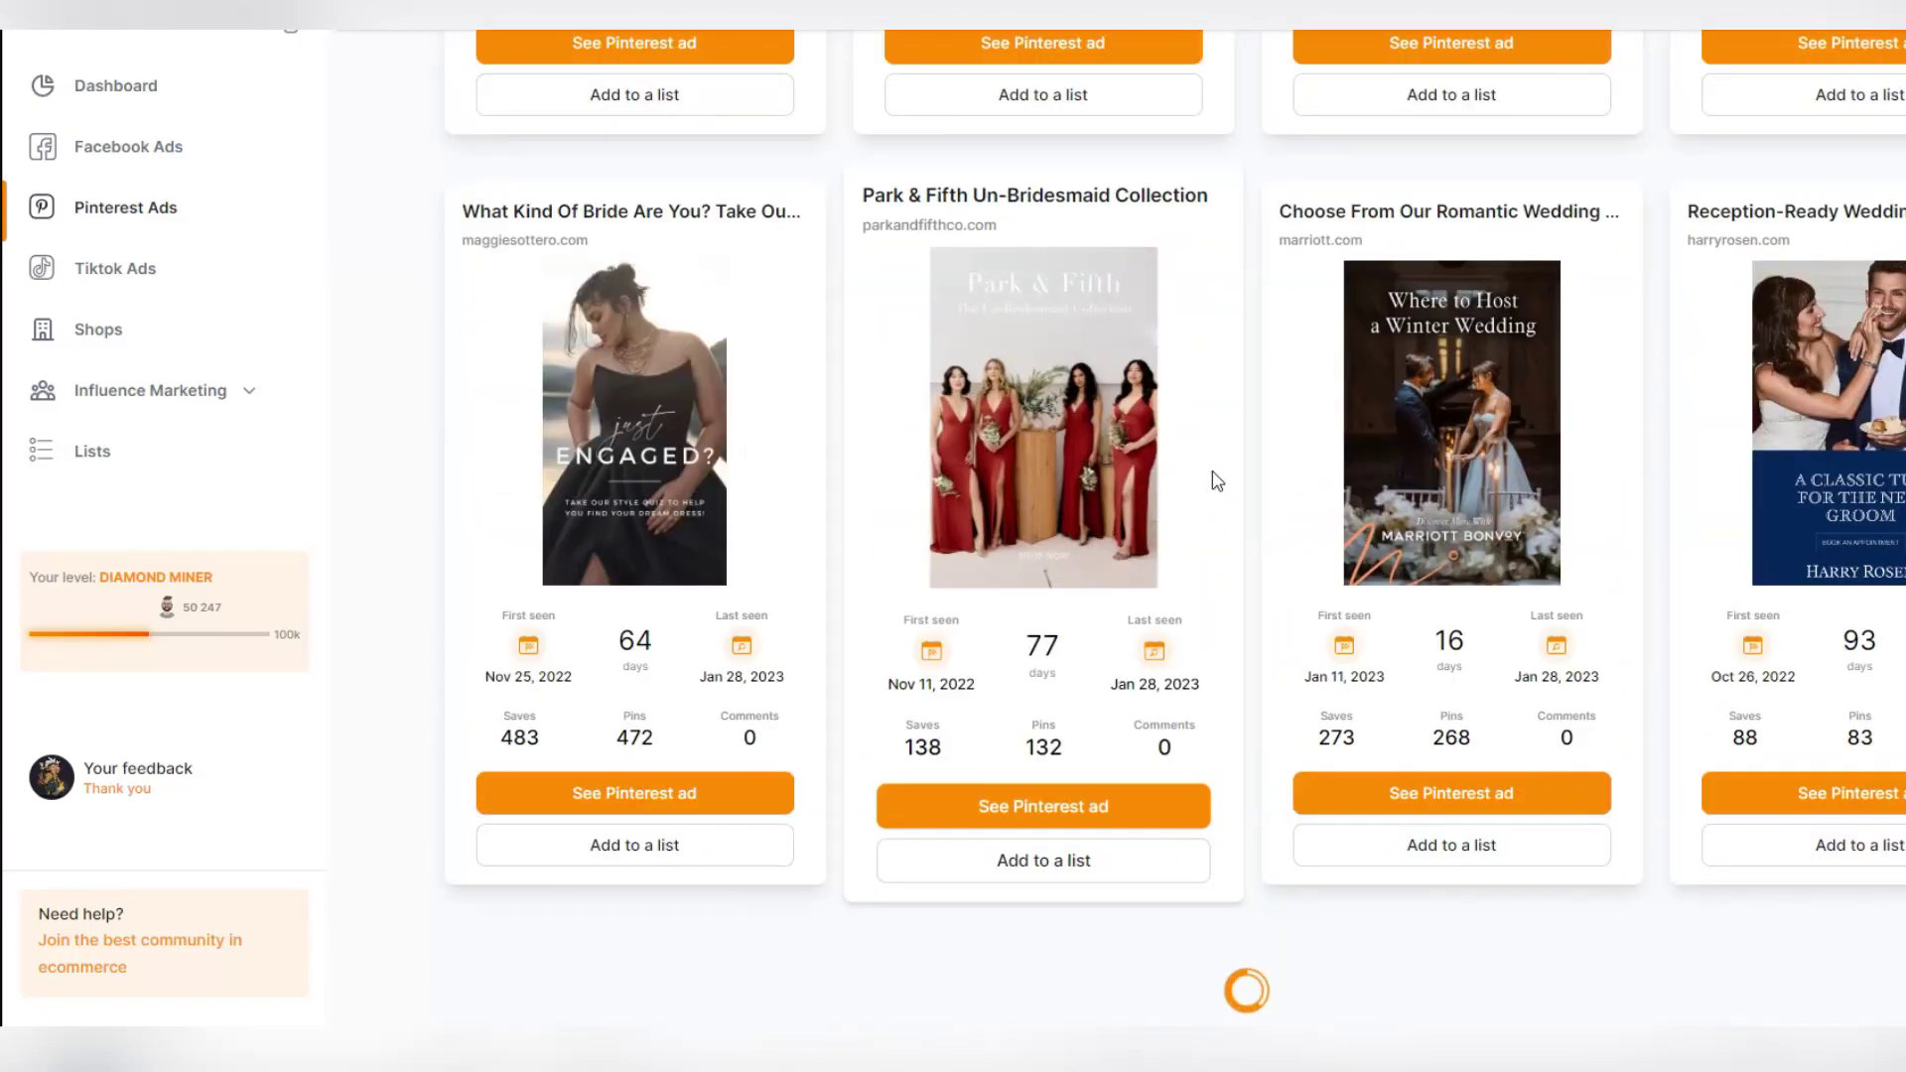
click(137, 278)
click(115, 345)
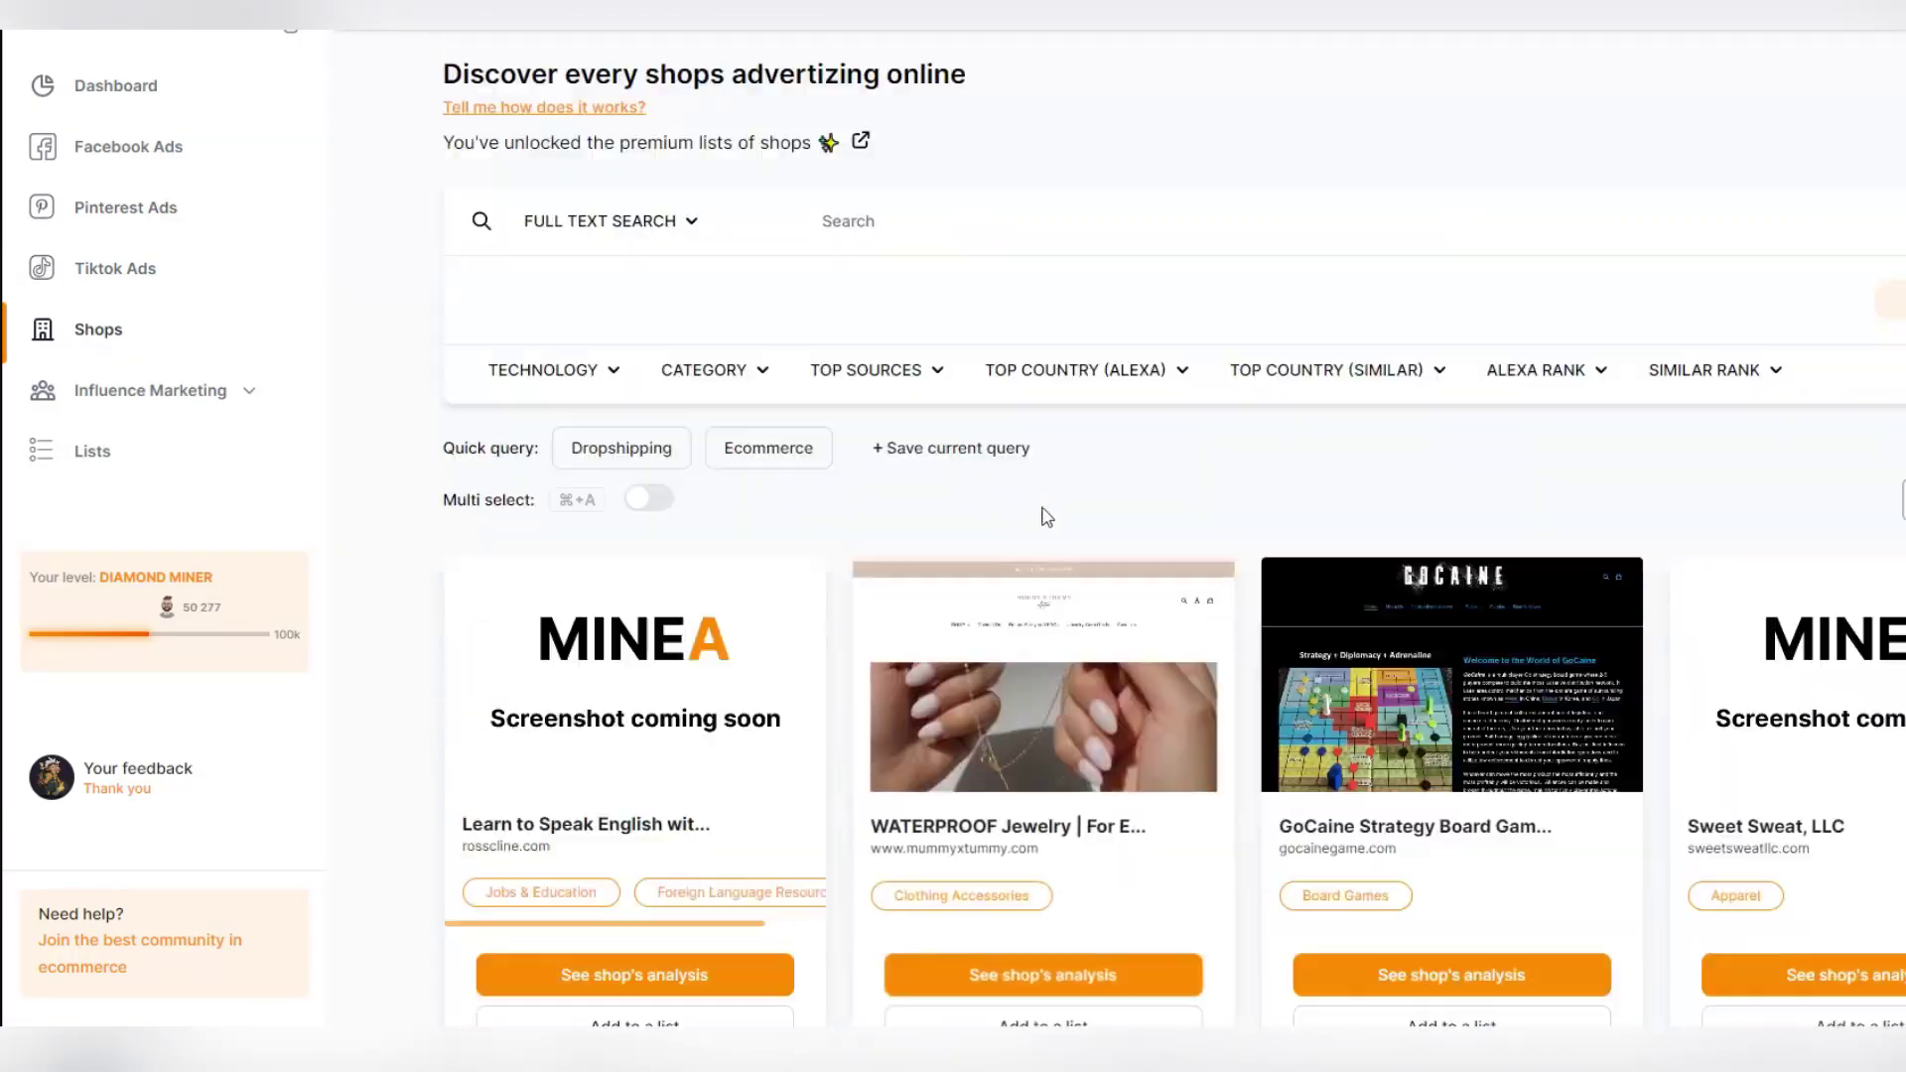
scroll(1042, 514, down, 5)
scroll(1058, 515, down, 5)
Browse influencer promotions, promoted brands and influencers, ending on saved product lists
click(150, 391)
click(140, 442)
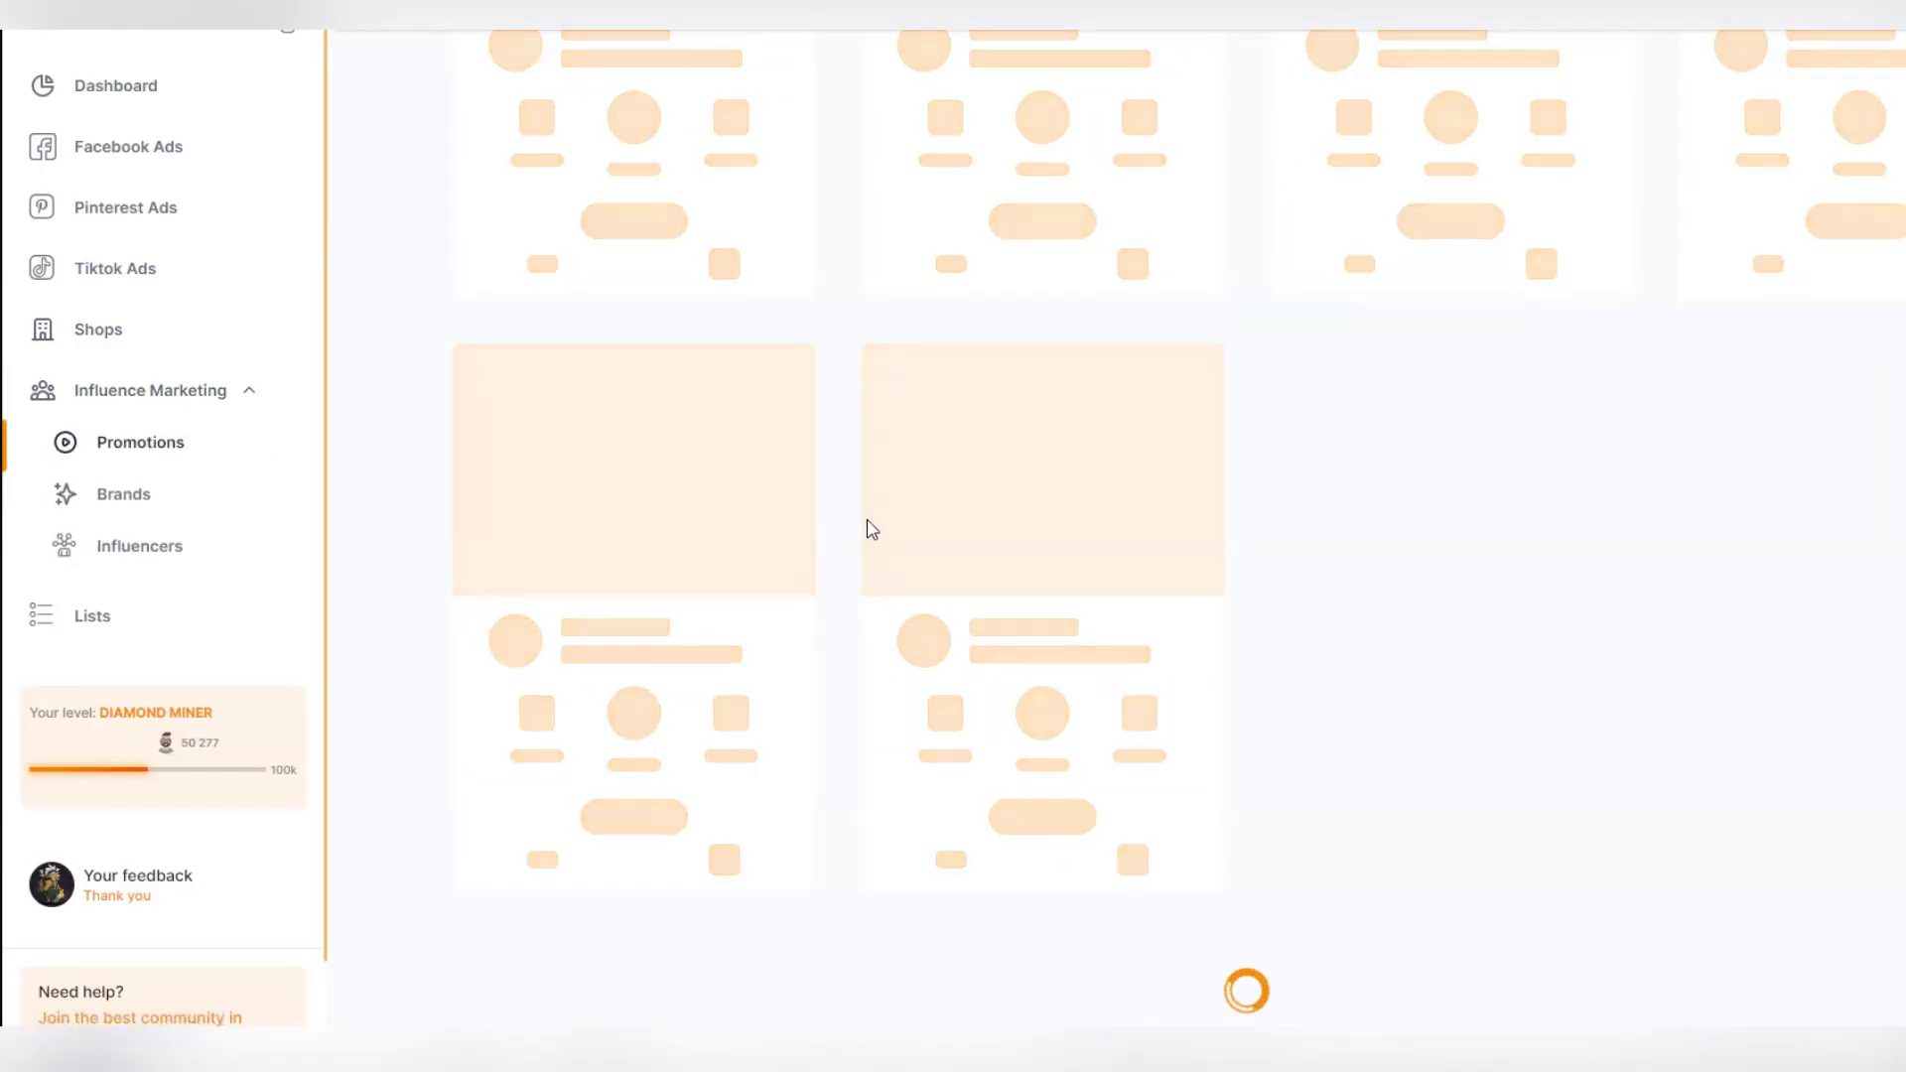
scroll(916, 529, down, 5)
scroll(914, 532, down, 5)
click(124, 494)
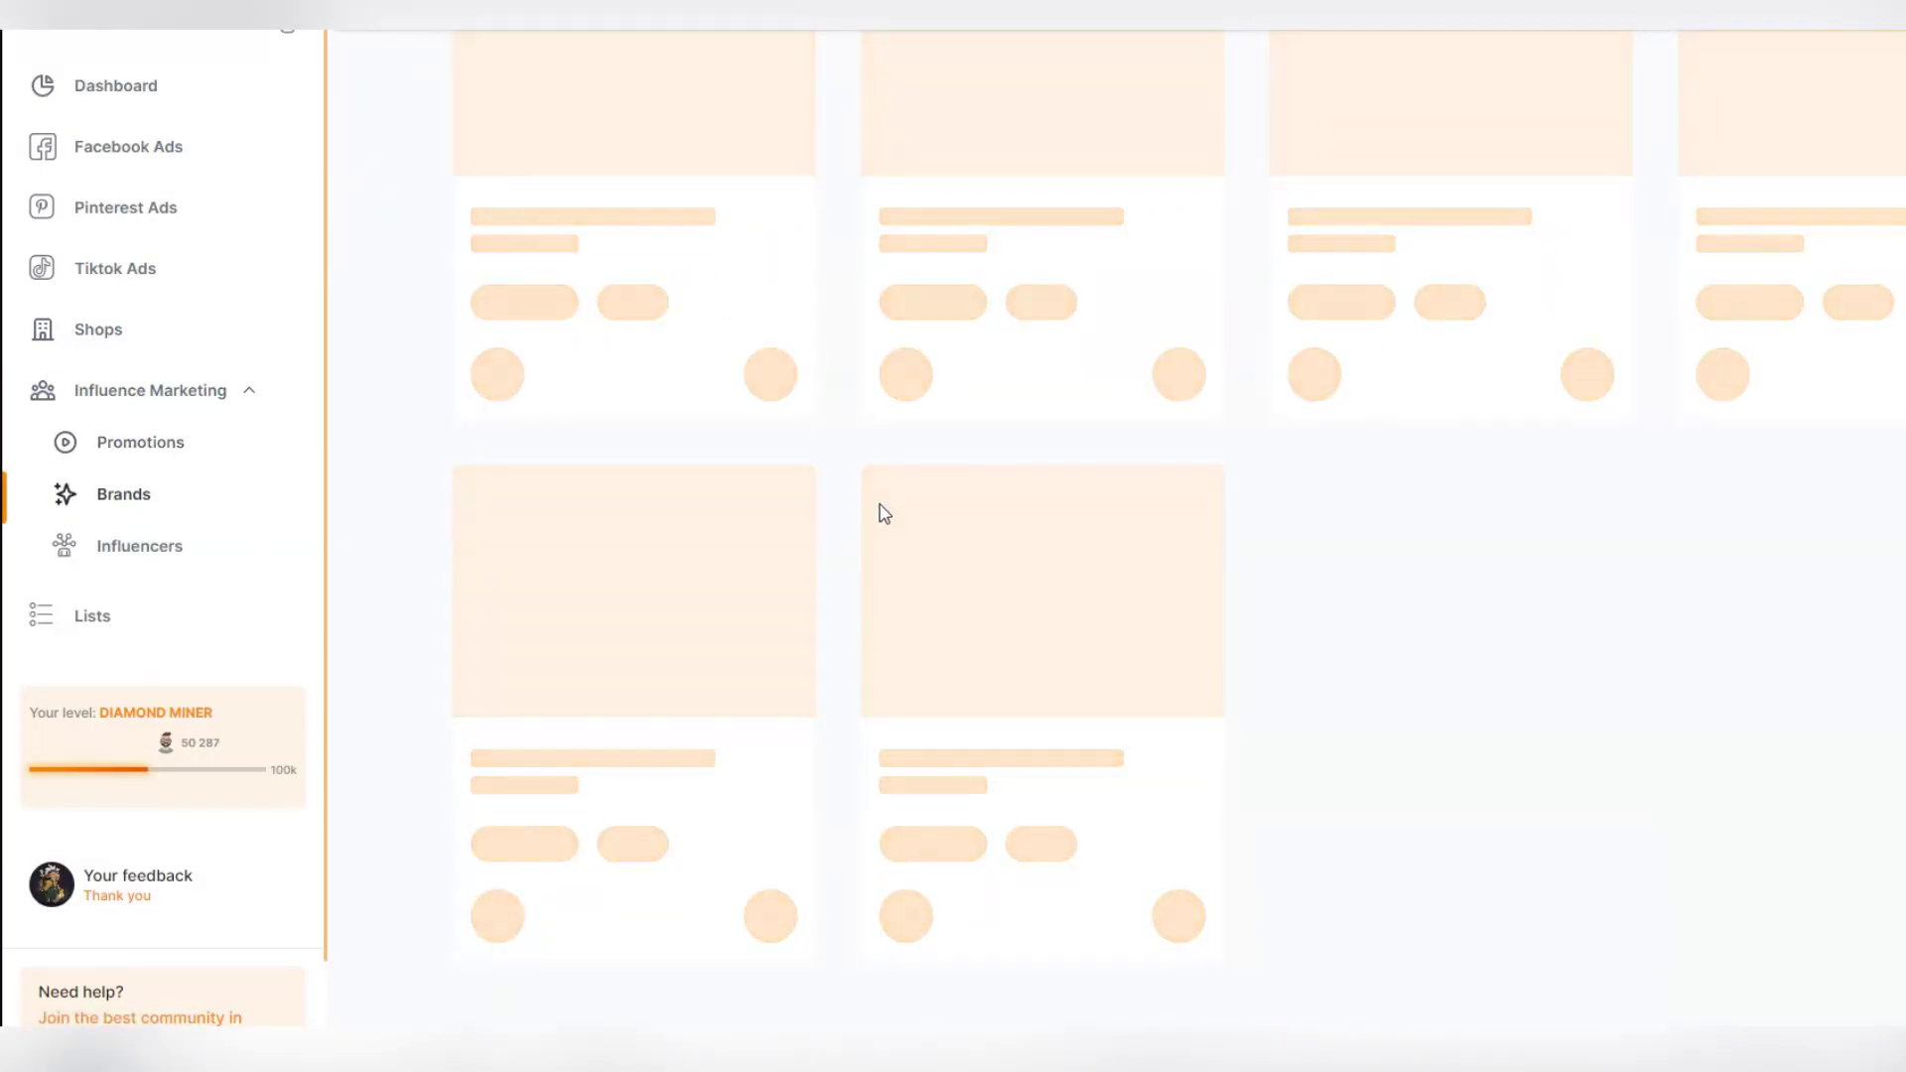
scroll(923, 506, down, 5)
scroll(915, 522, down, 3)
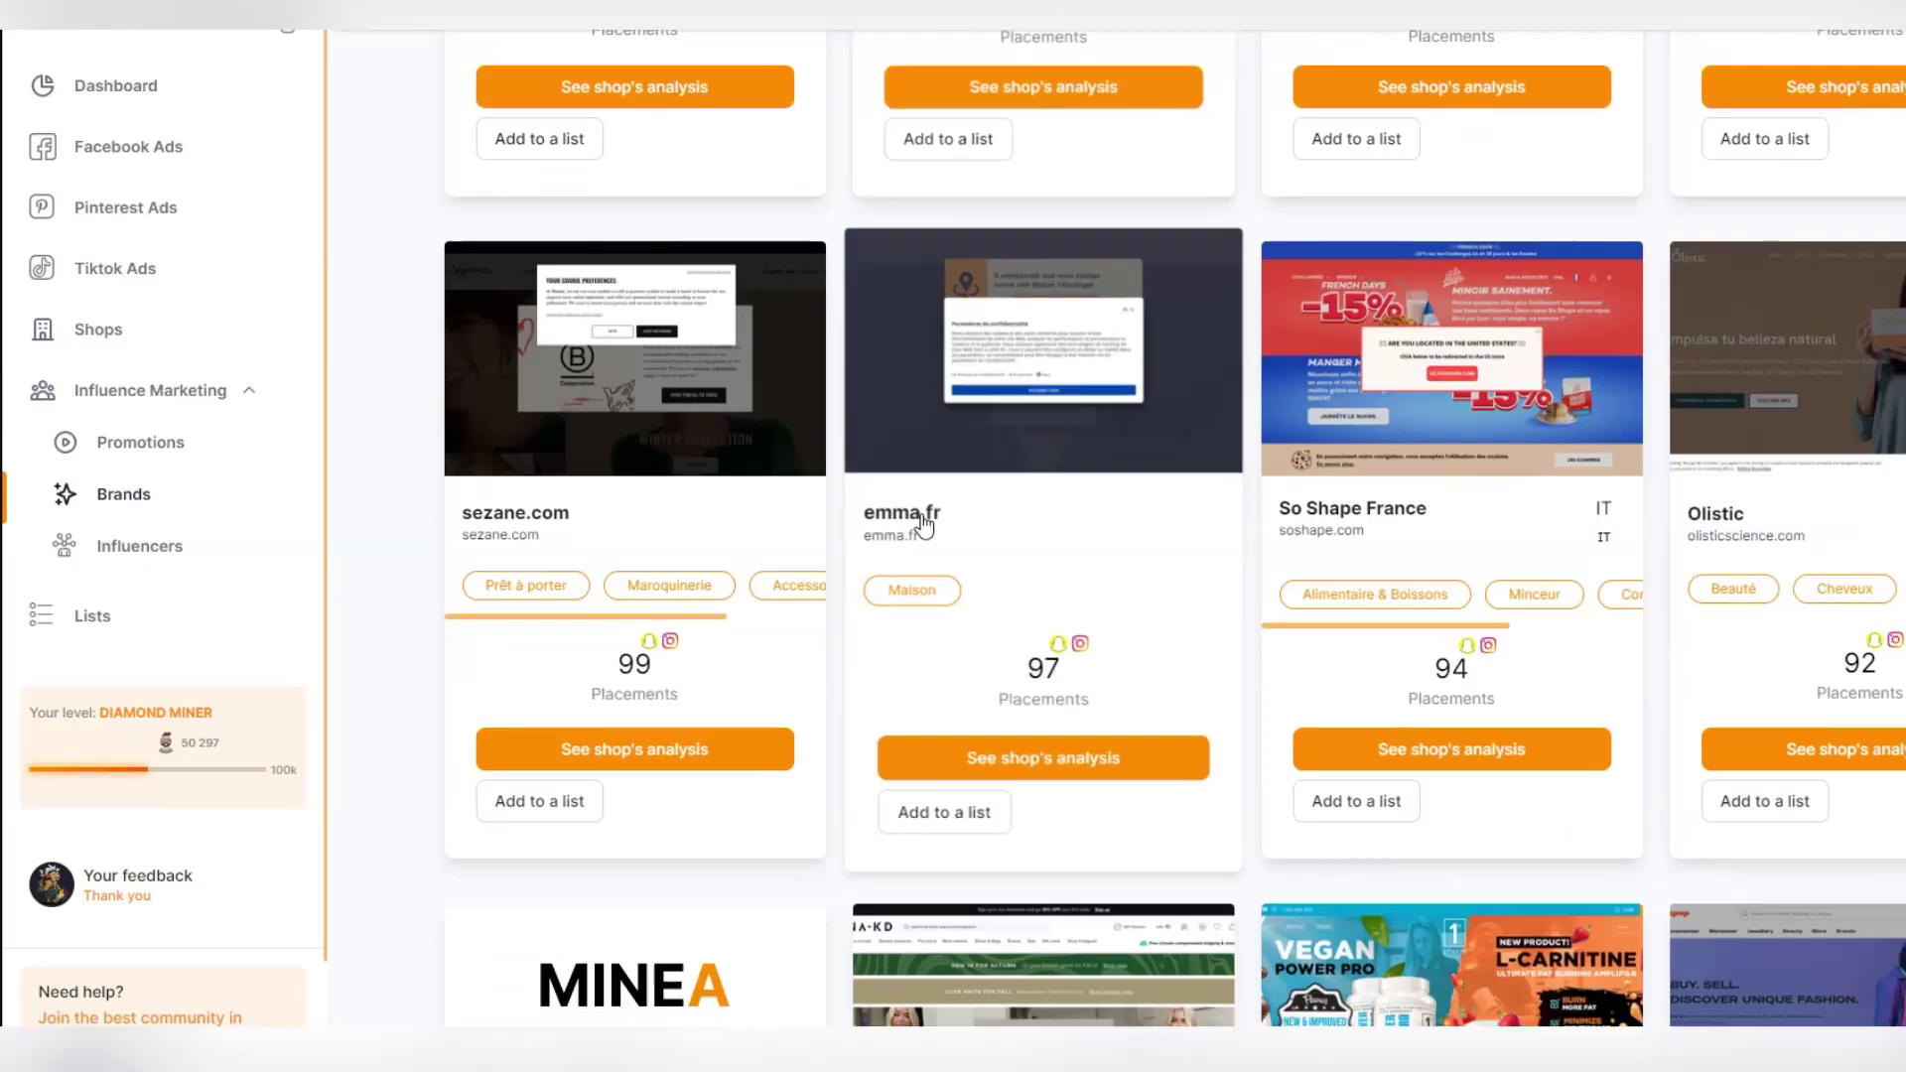
scroll(900, 536, down, 5)
click(140, 546)
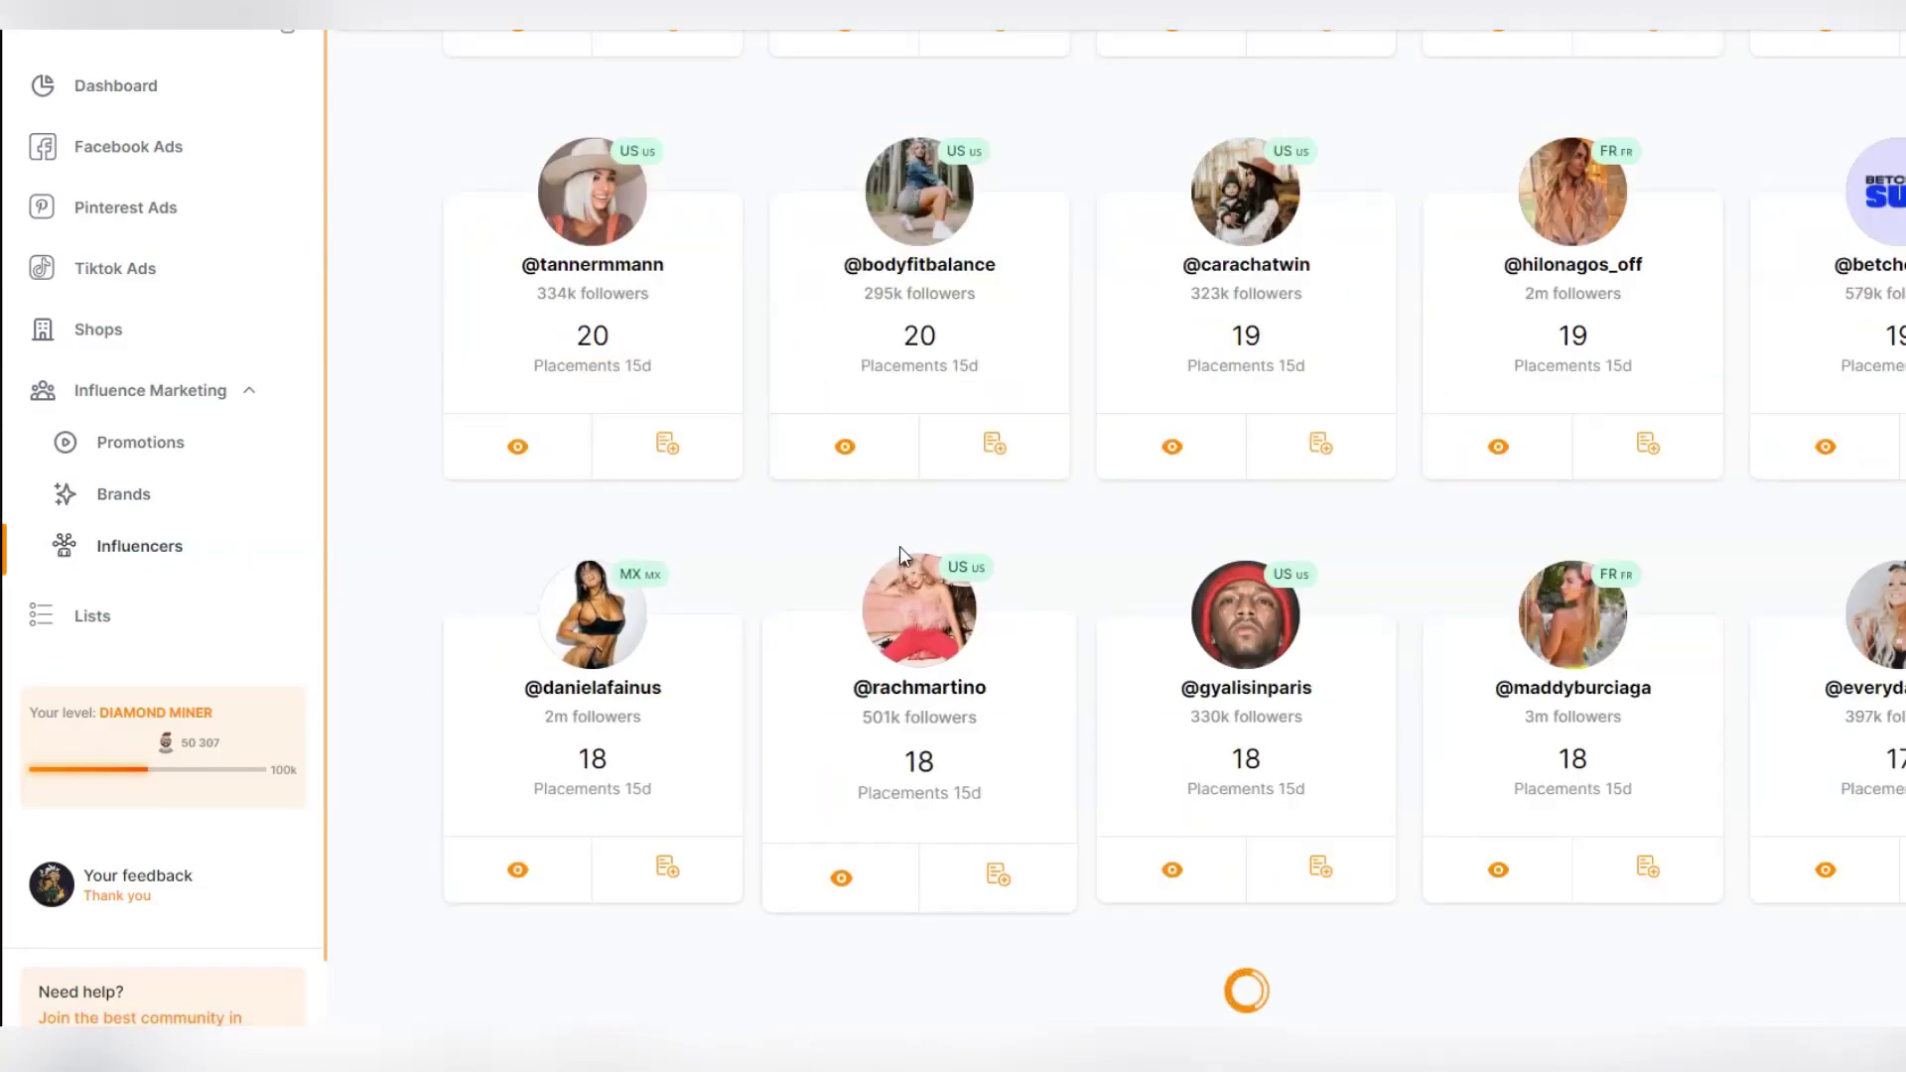
scroll(1044, 544, up, 3)
scroll(1128, 548, up, 5)
scroll(1118, 558, down, 6)
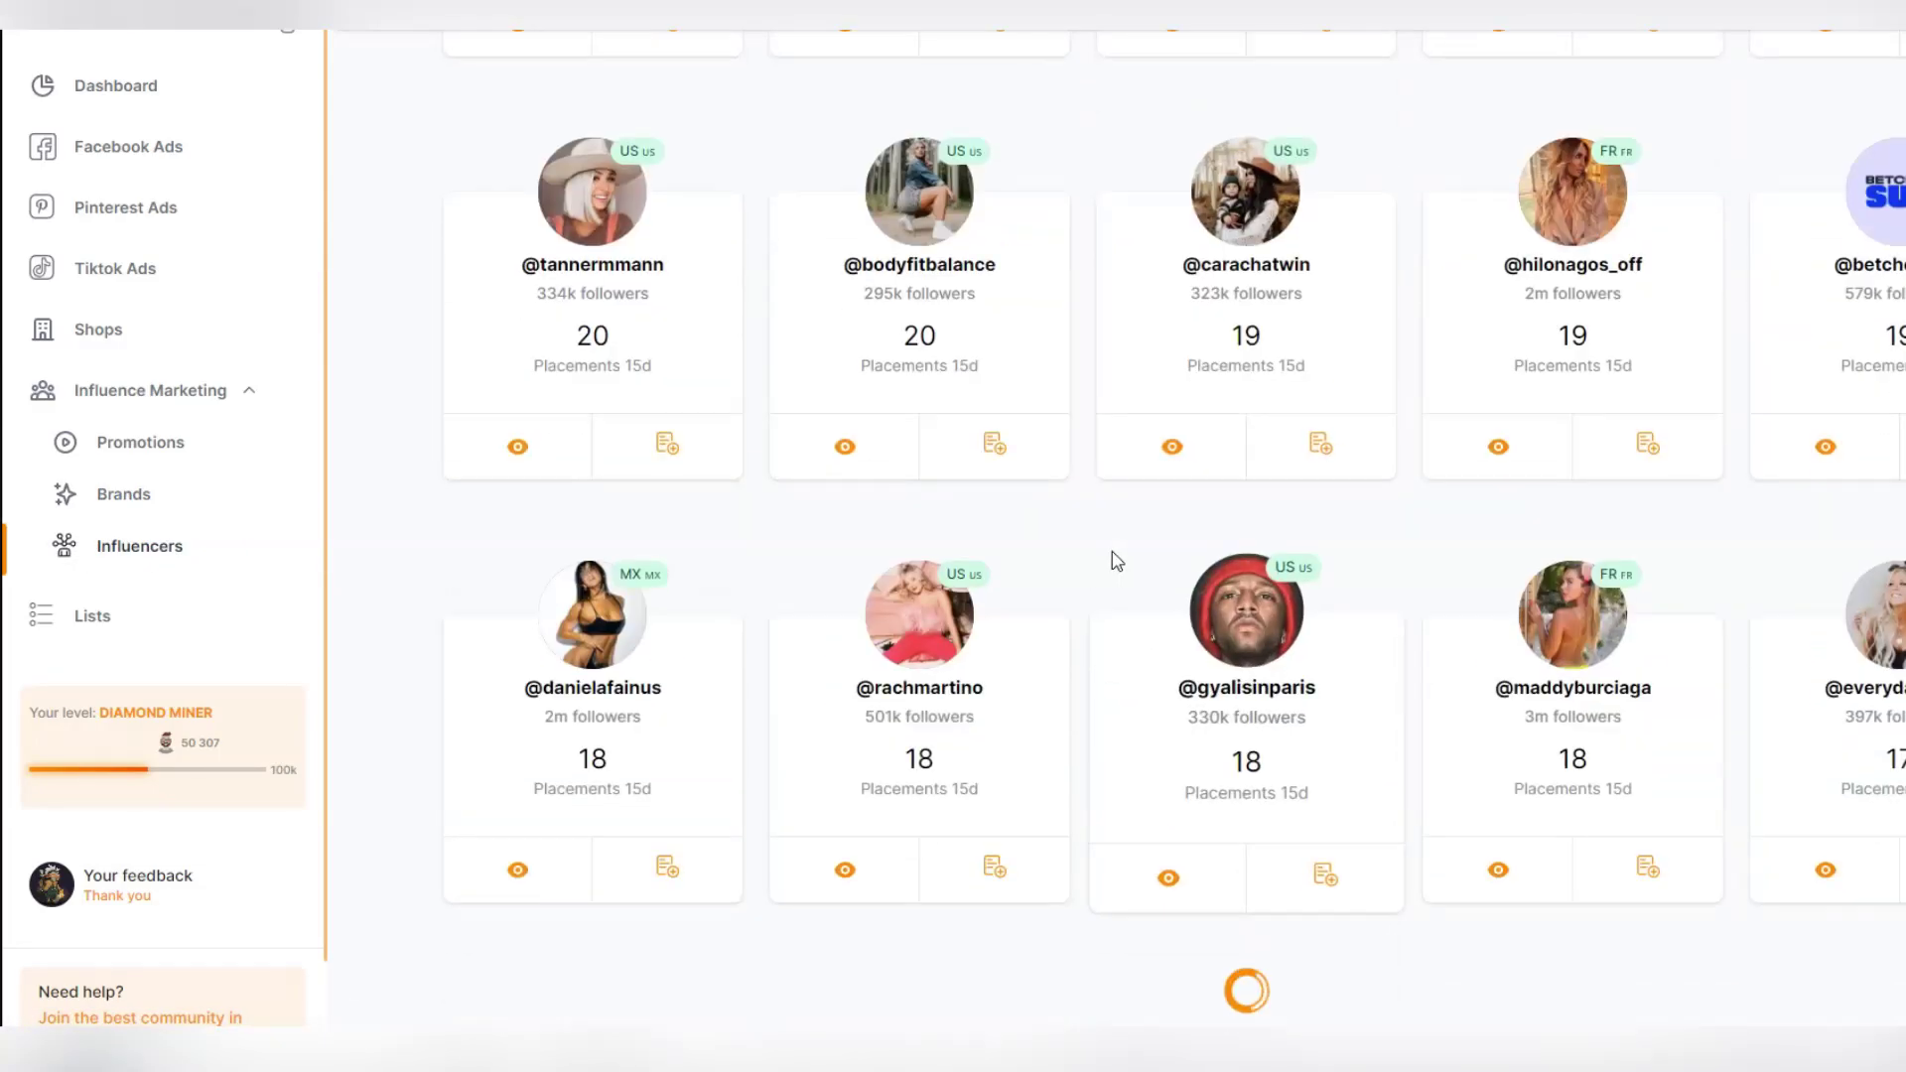
click(93, 617)
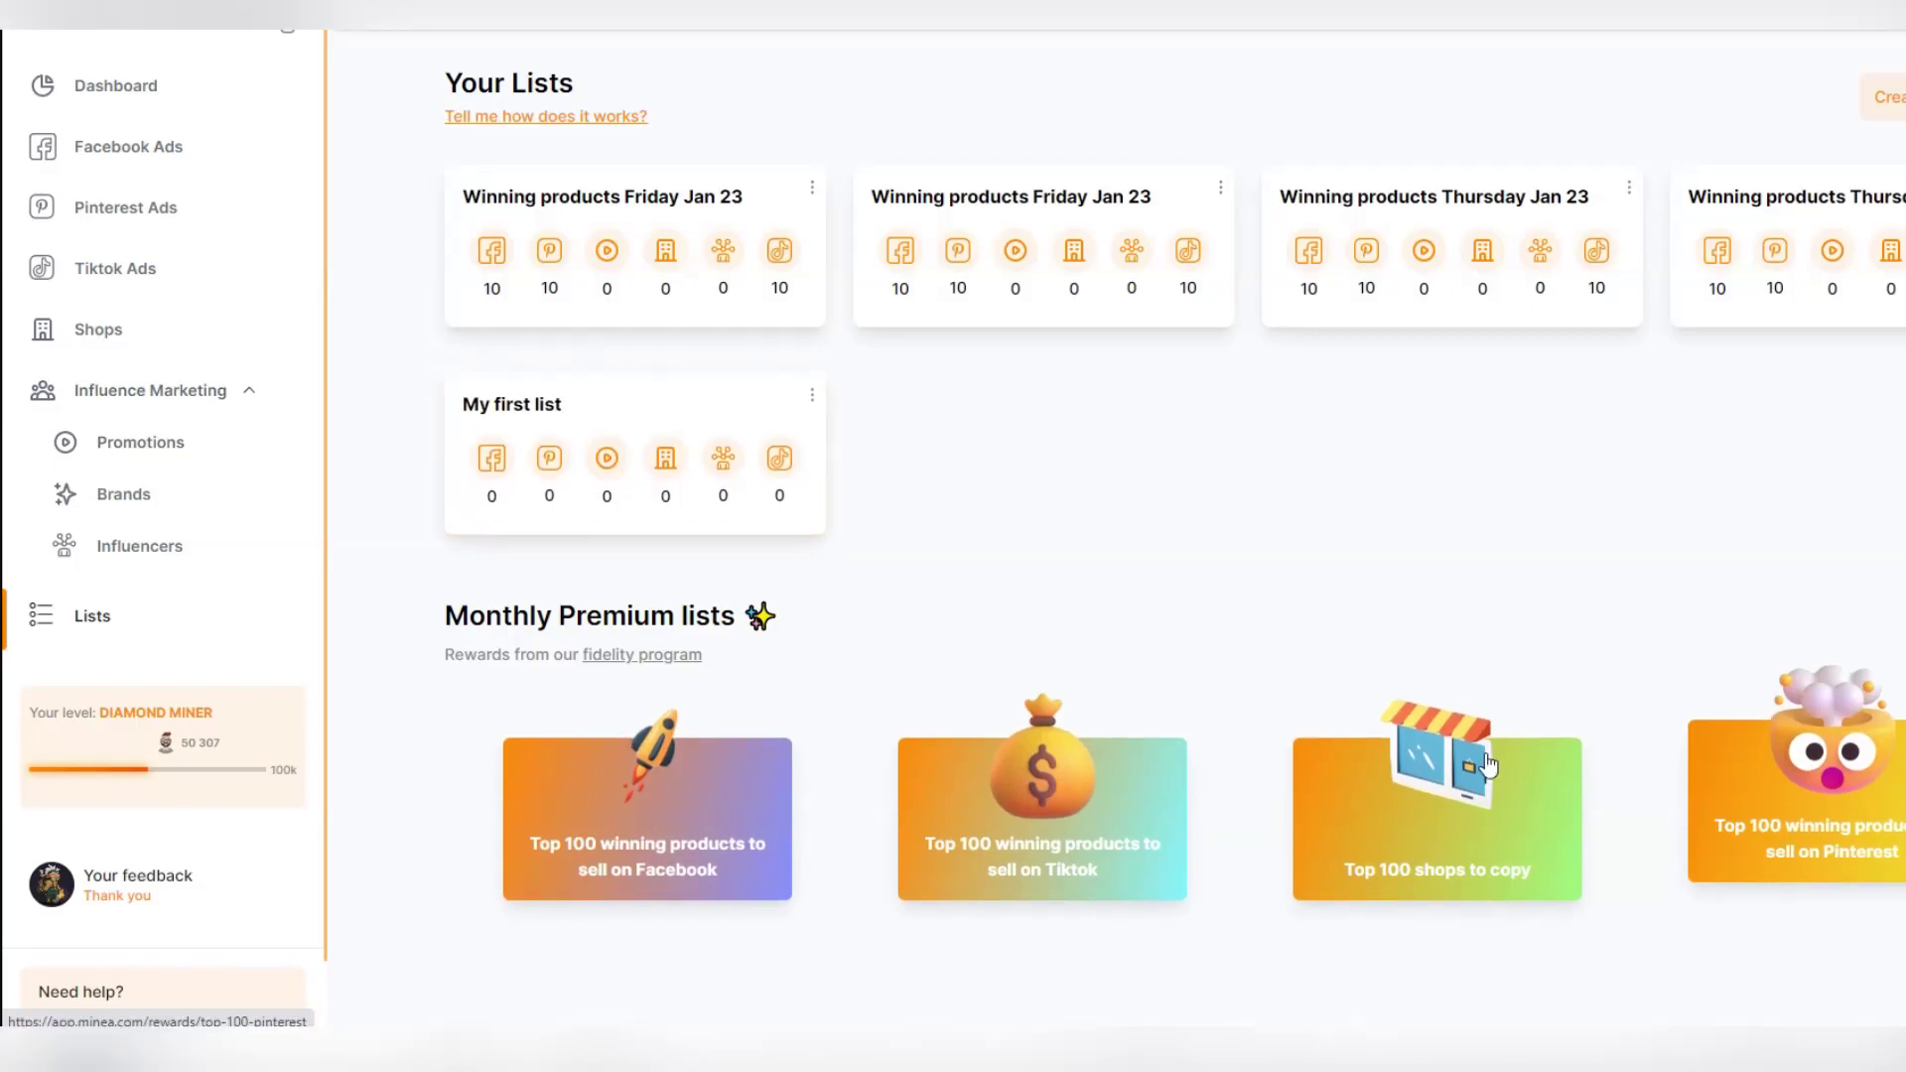
Apply the Dropshipping preset to TikTok ads and limit them to the United States
click(111, 283)
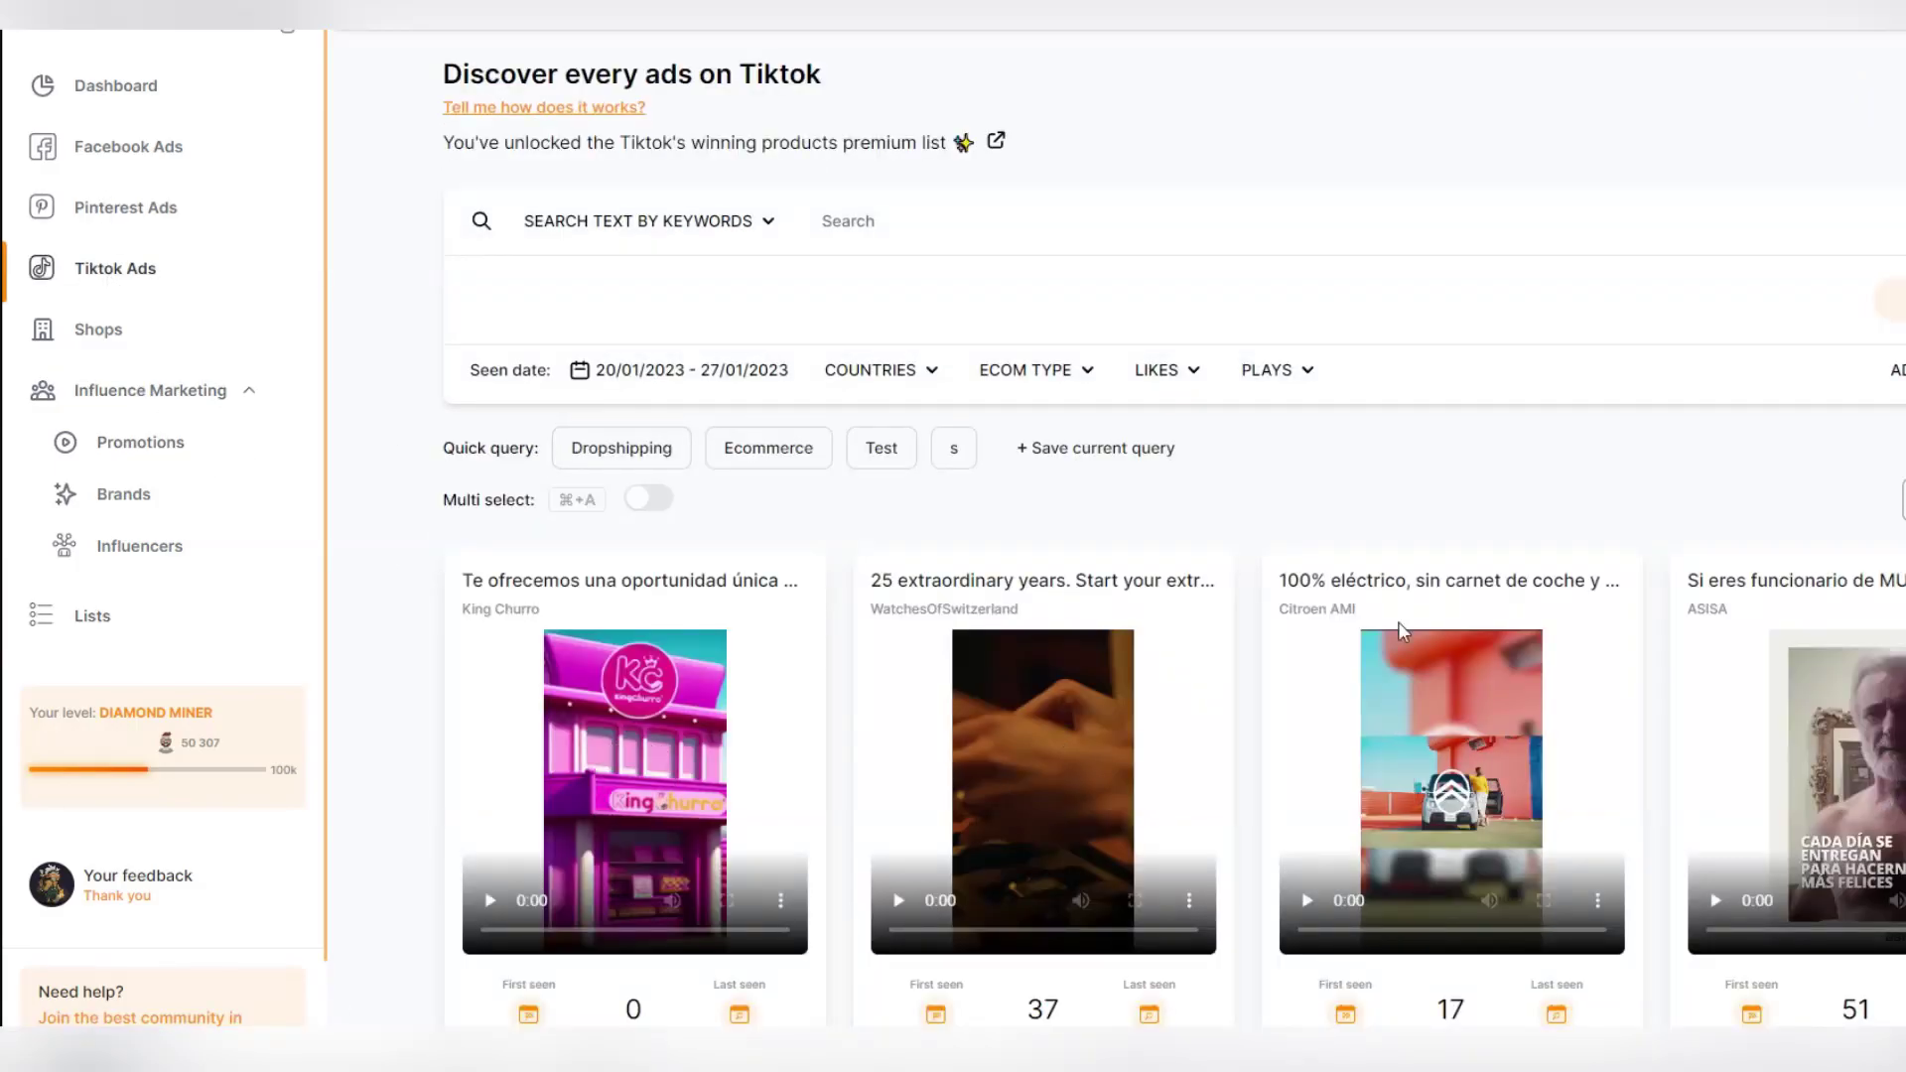
click(651, 466)
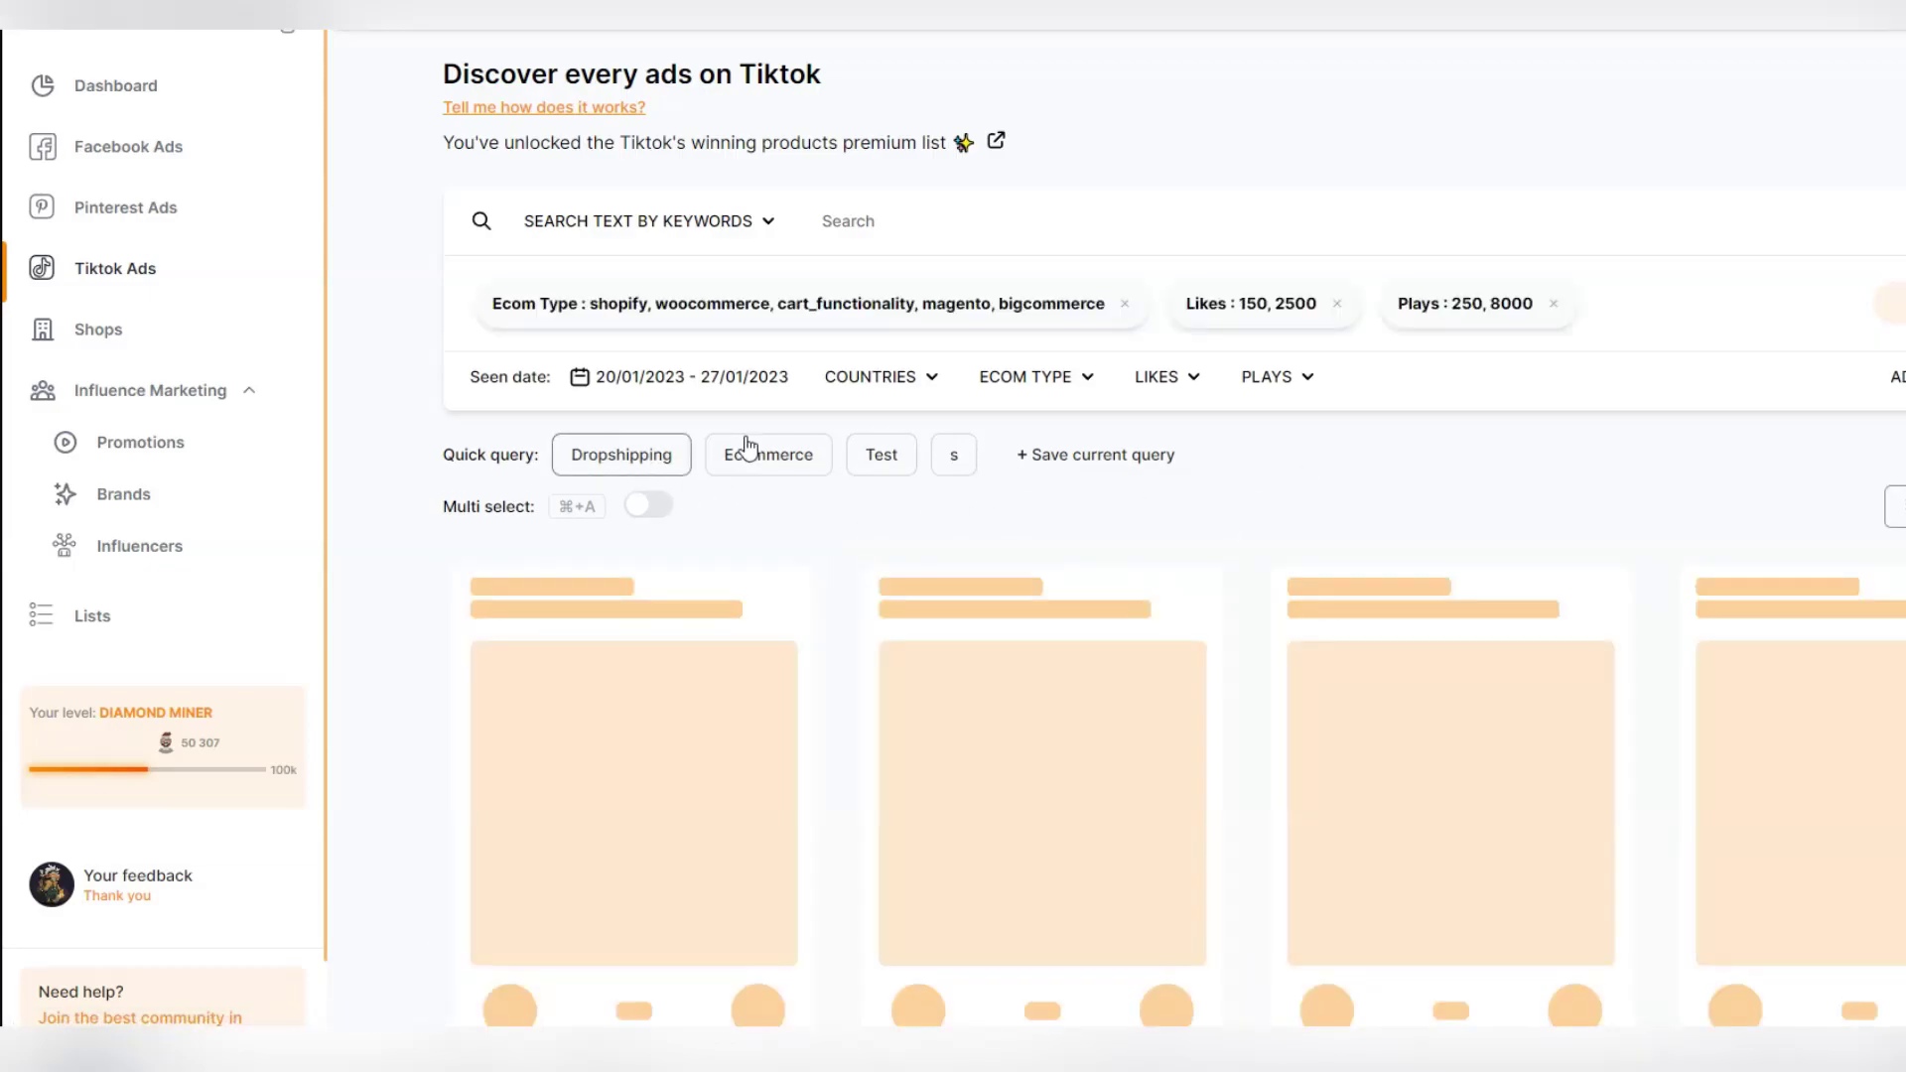
click(883, 376)
click(816, 511)
Restrict Ecom Type to Shopify, excluding Cart Functionality, WooCommerce, Magento and Bigcommerce
click(1050, 378)
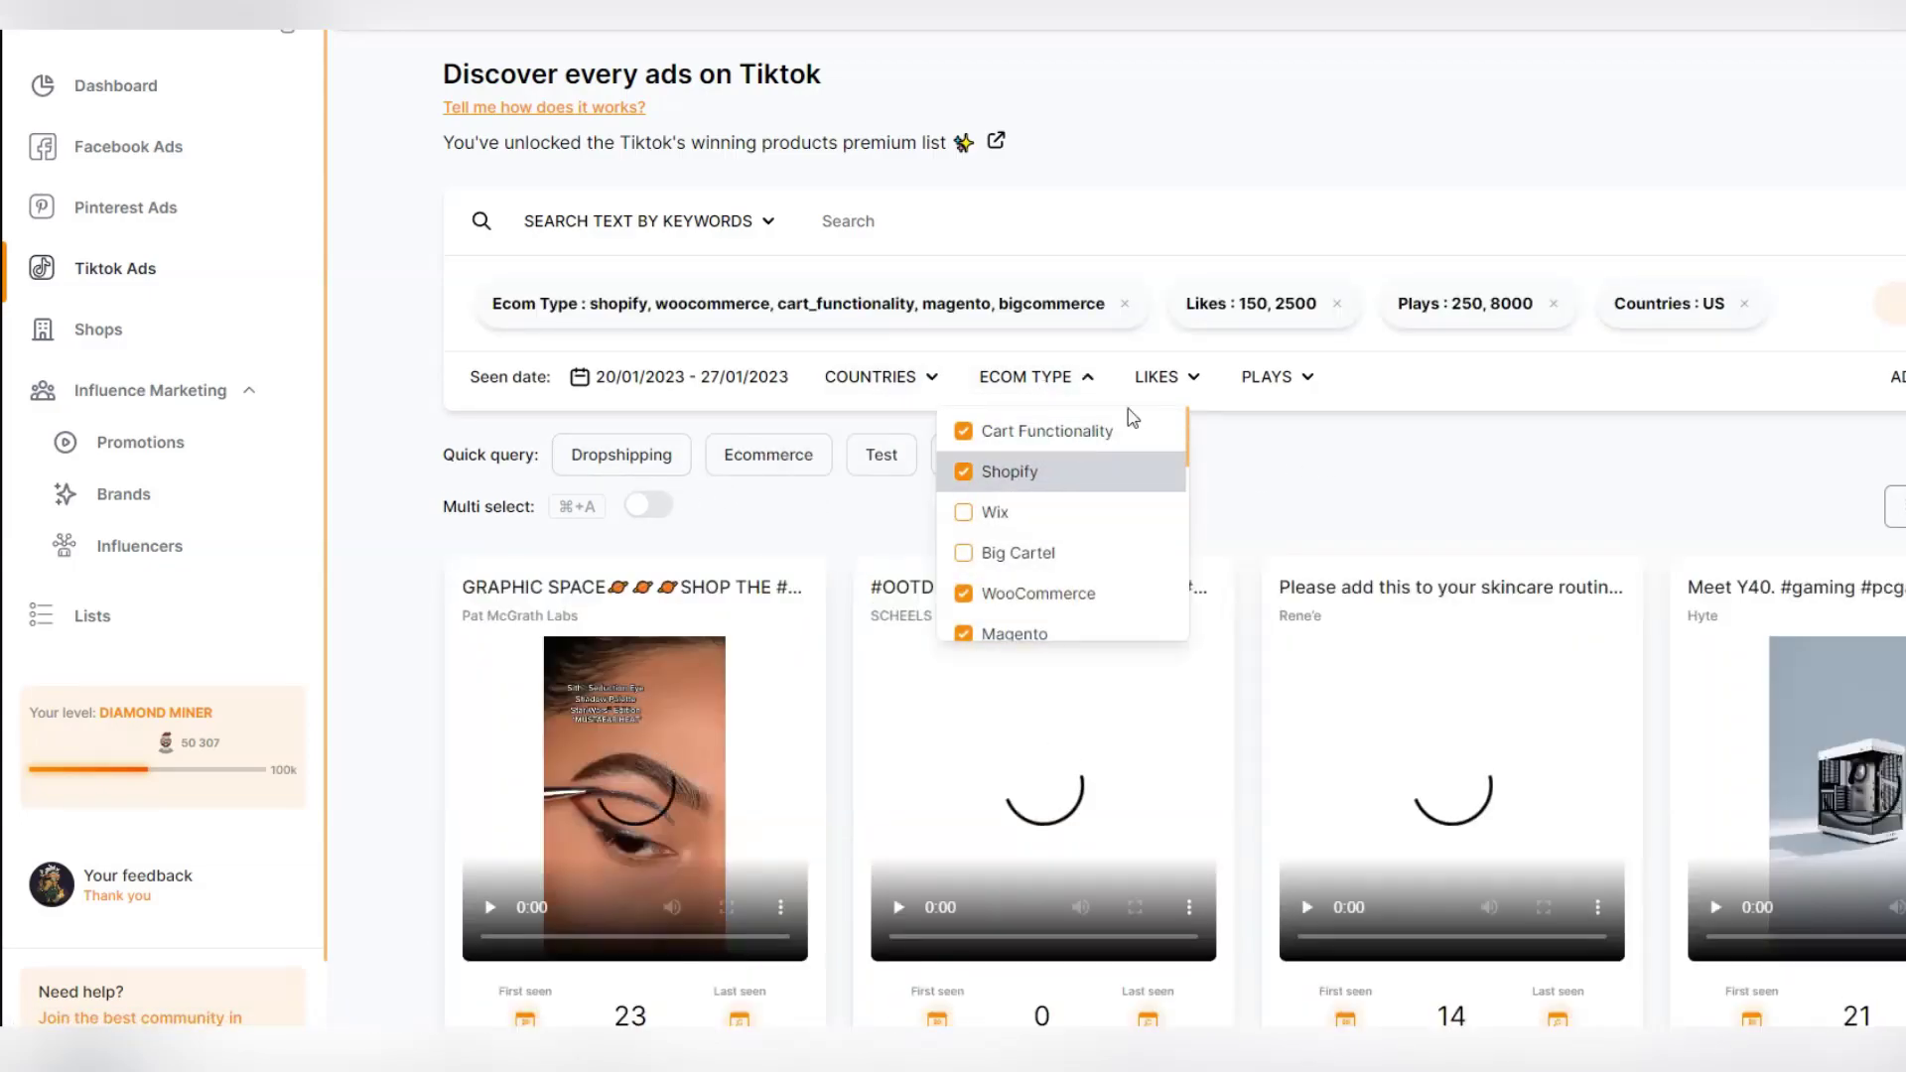
click(1091, 432)
click(1038, 592)
click(1037, 633)
scroll(1038, 595, down, 3)
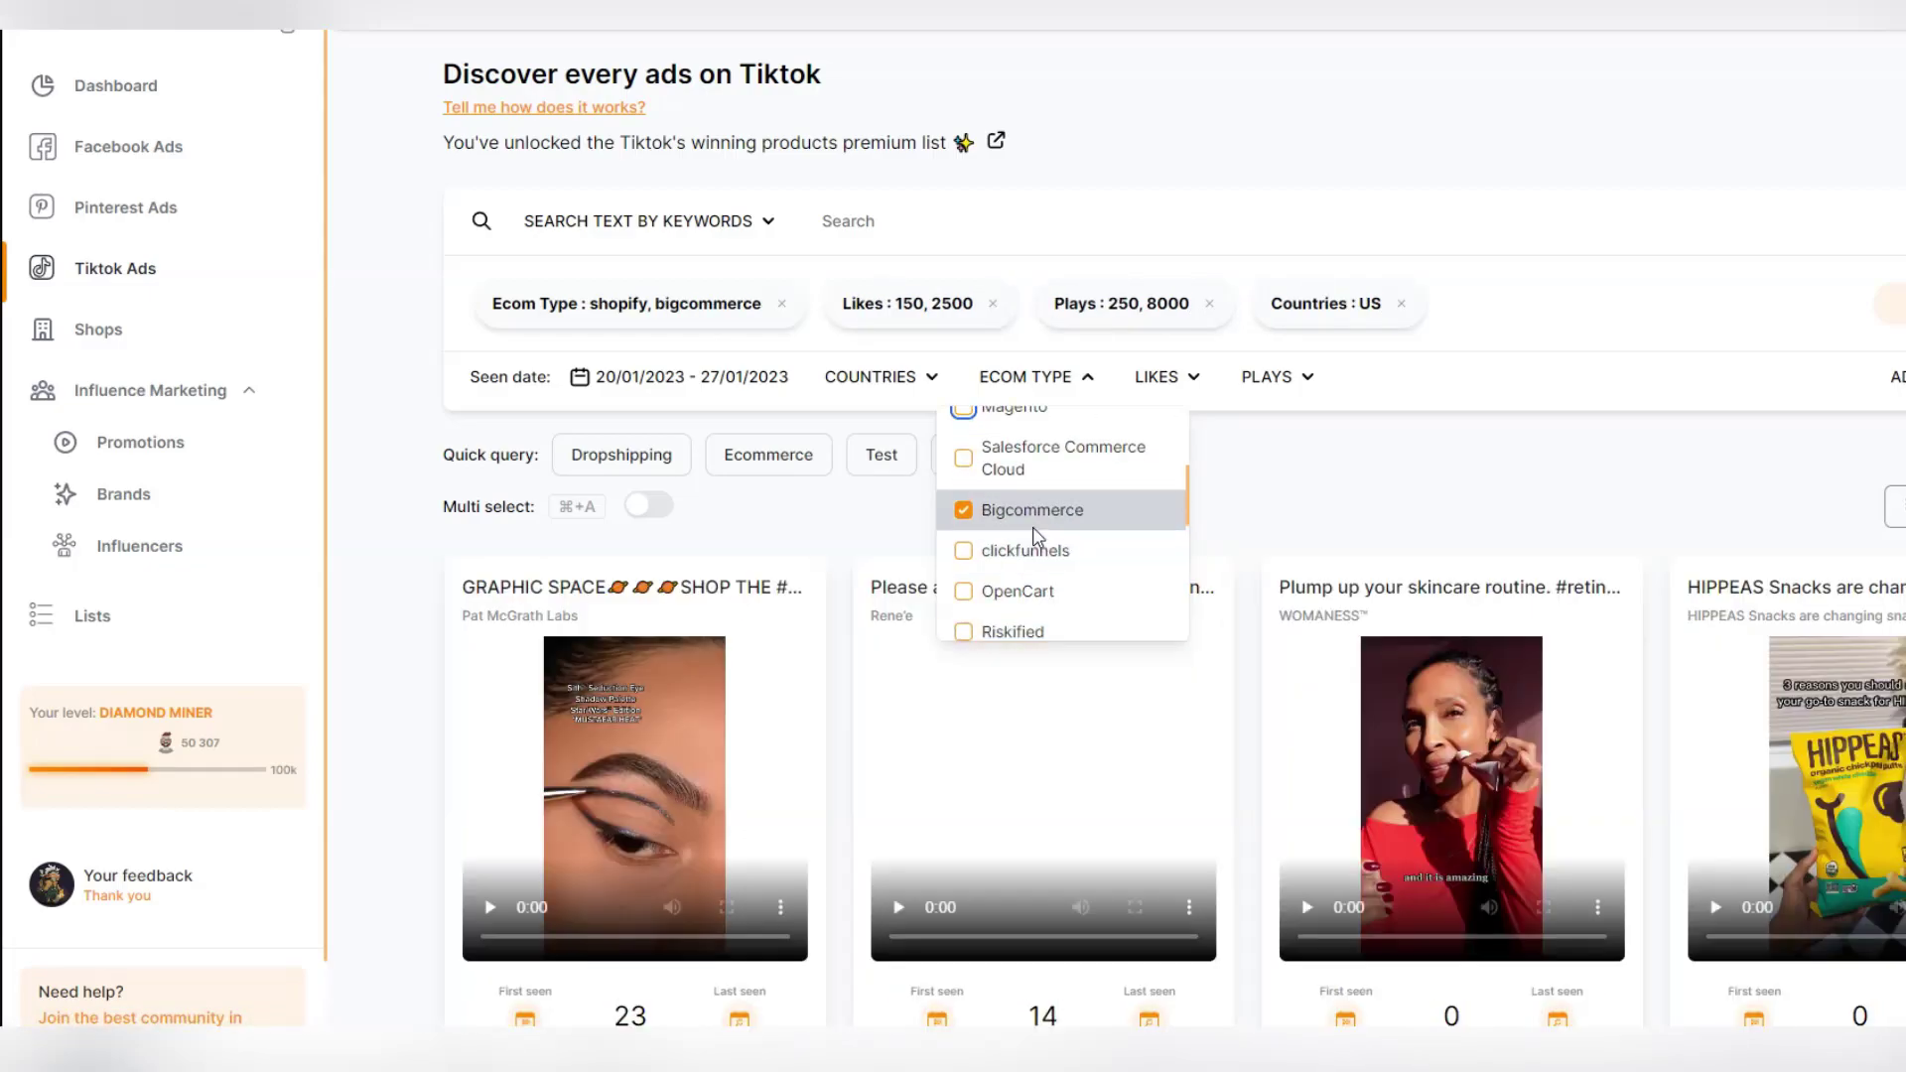
click(1037, 512)
scroll(1095, 562, down, 3)
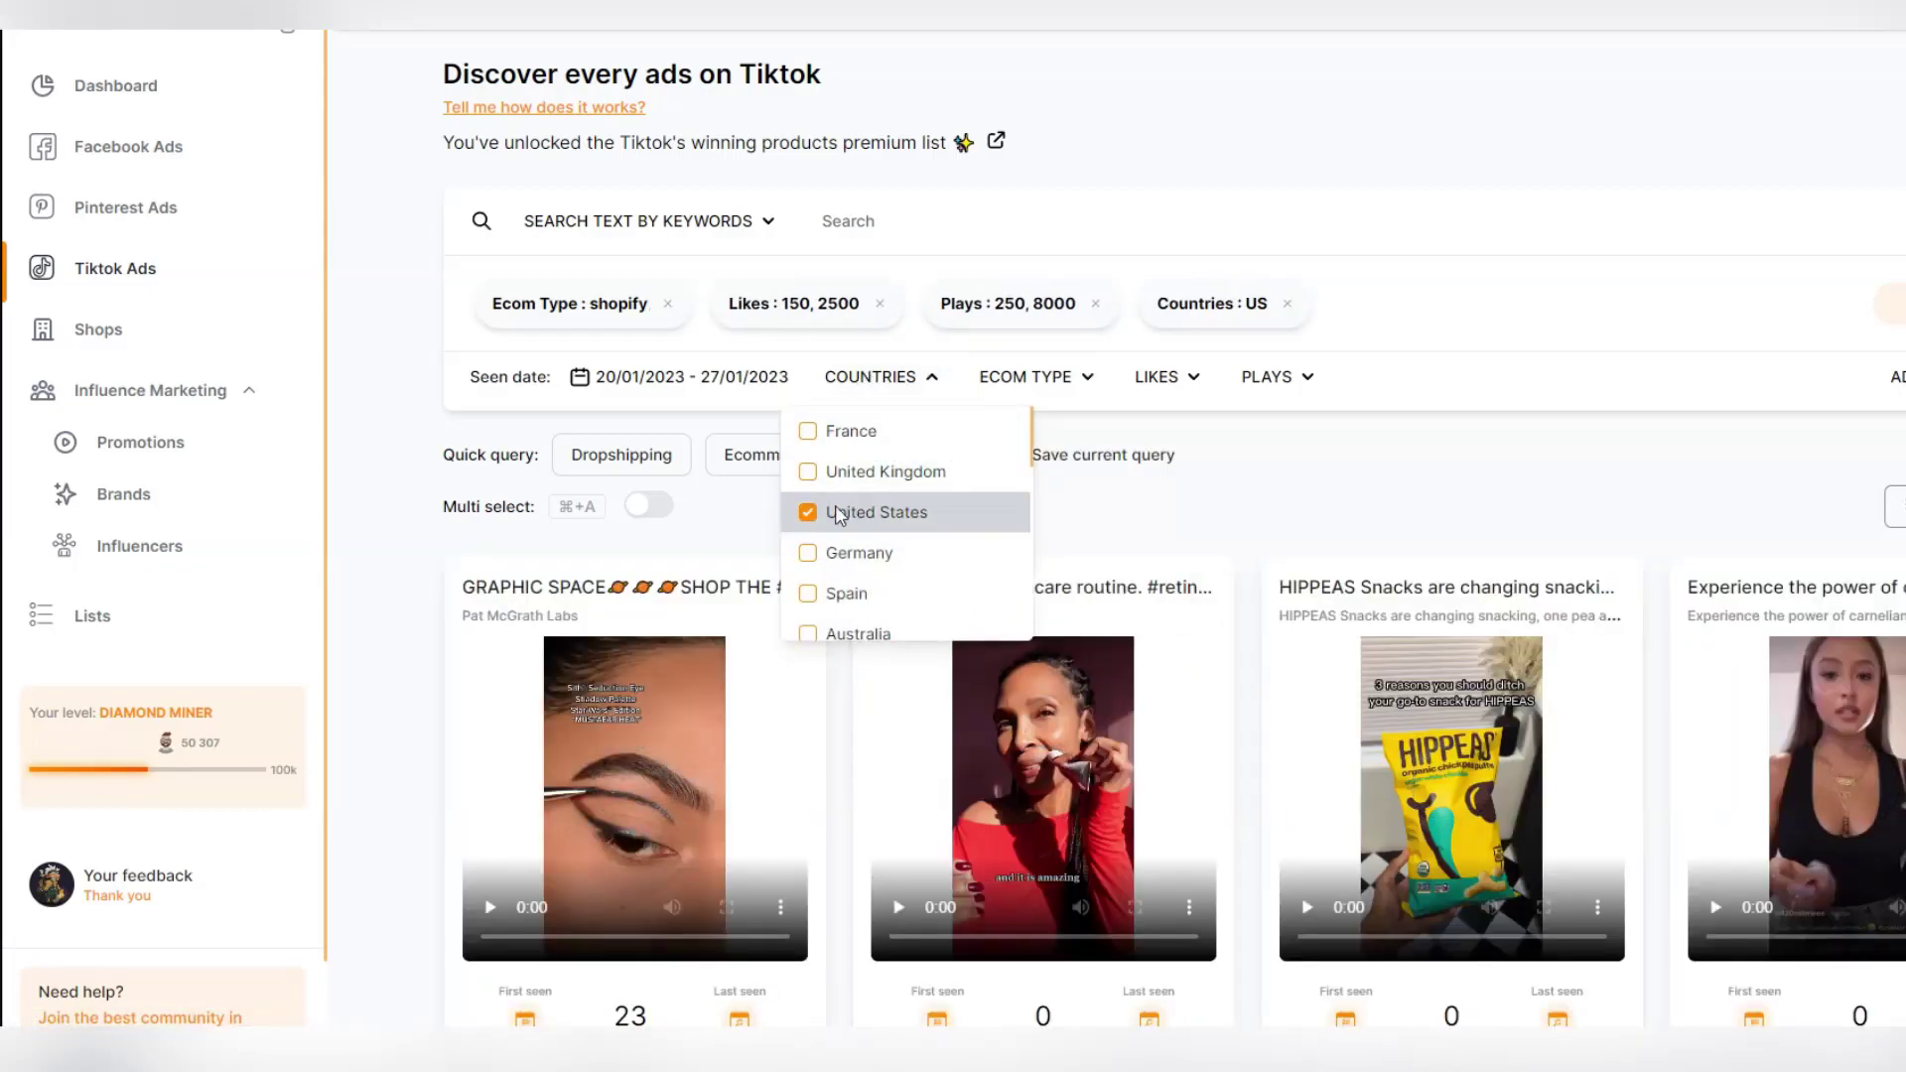
scroll(1212, 554, down, 3)
scroll(1212, 555, down, 2)
scroll(1213, 559, down, 5)
scroll(1211, 568, down, 5)
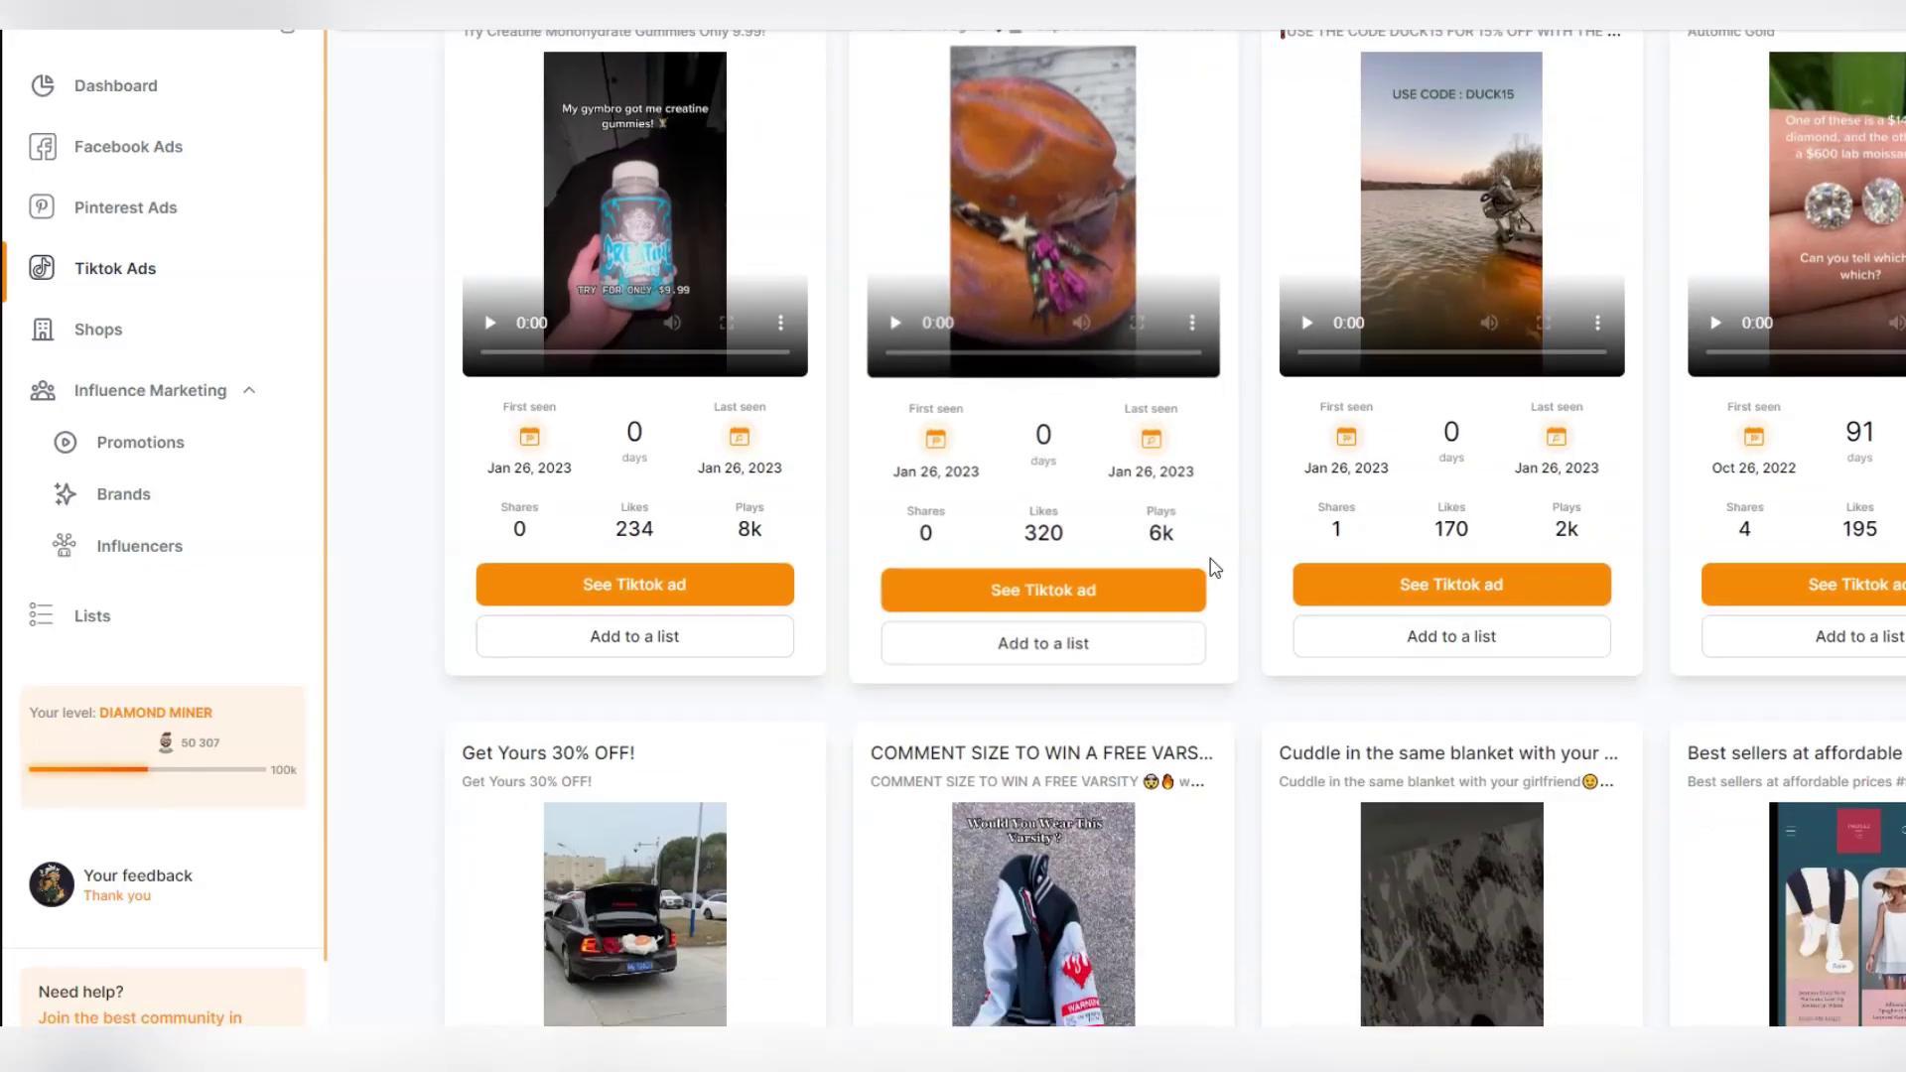
scroll(1211, 567, down, 5)
scroll(1207, 567, down, 2)
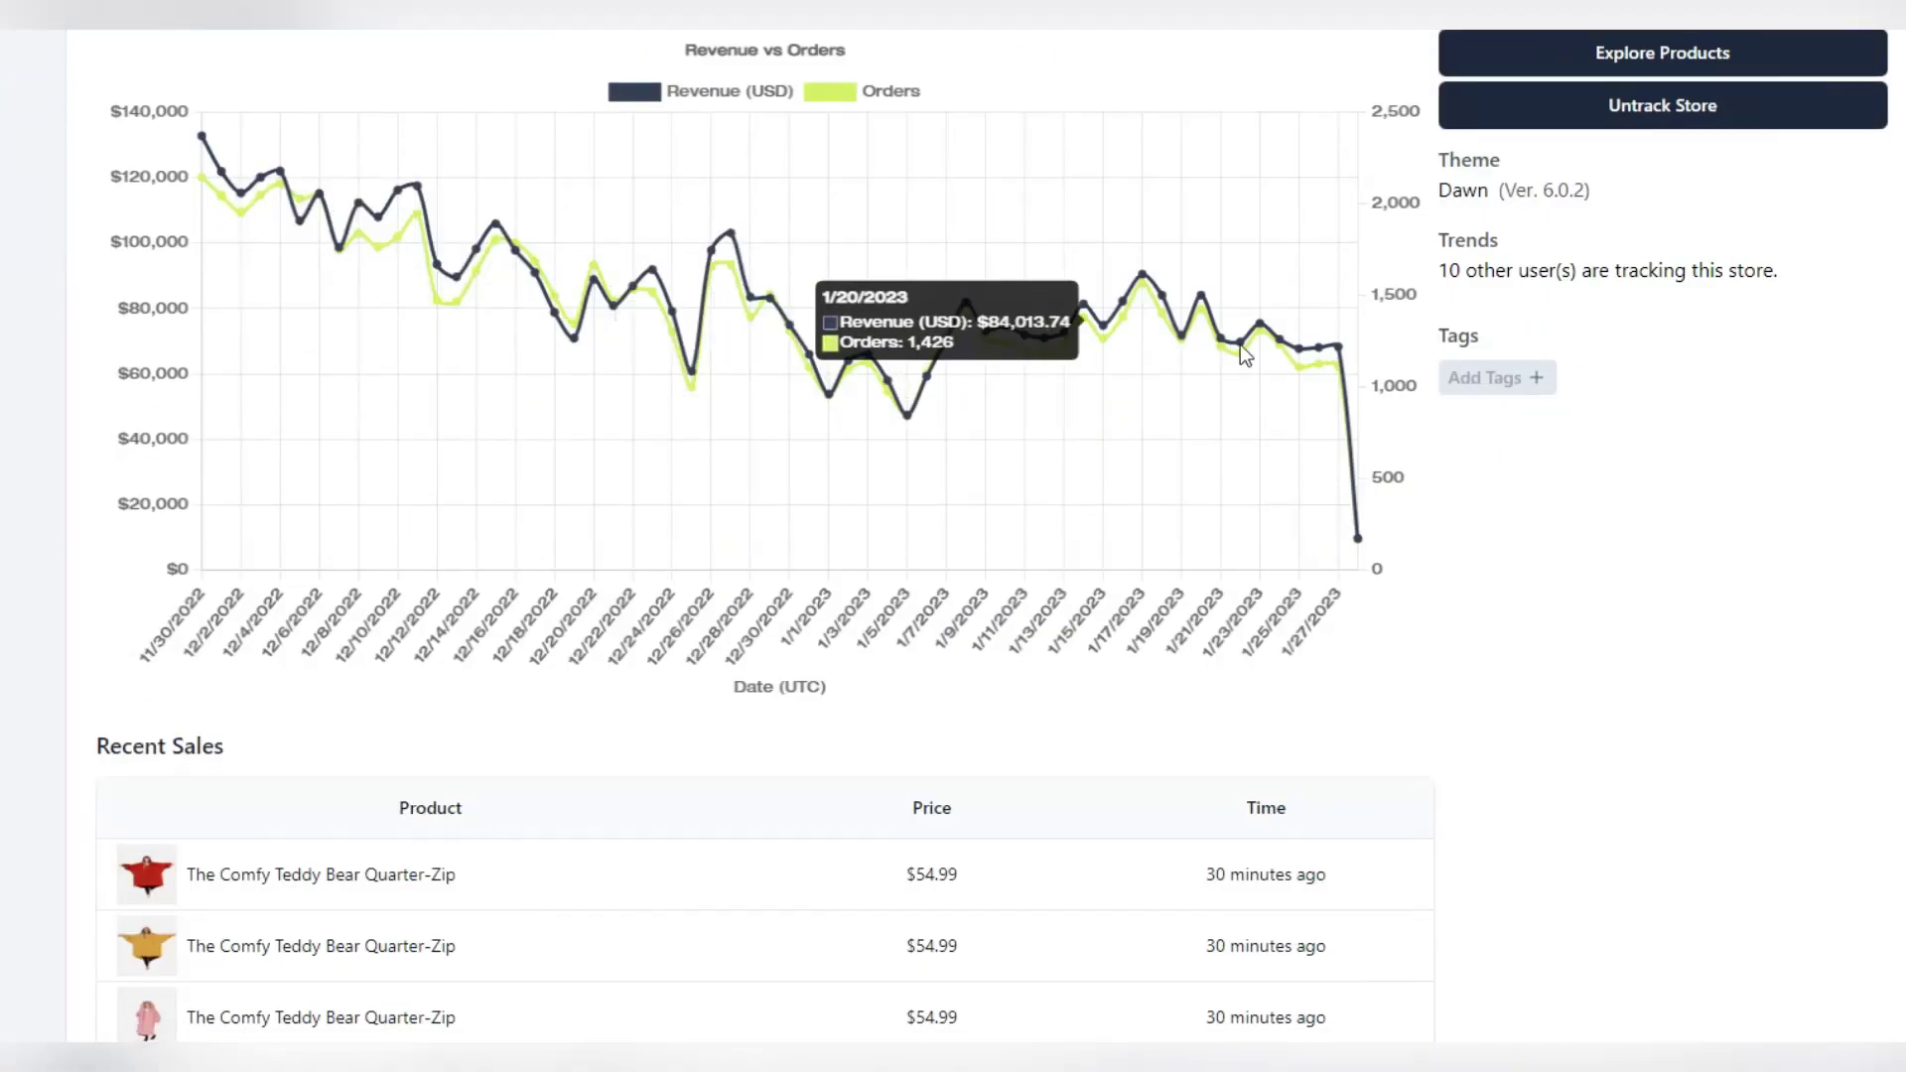
scroll(1416, 570, down, 3)
scroll(1212, 527, down, 3)
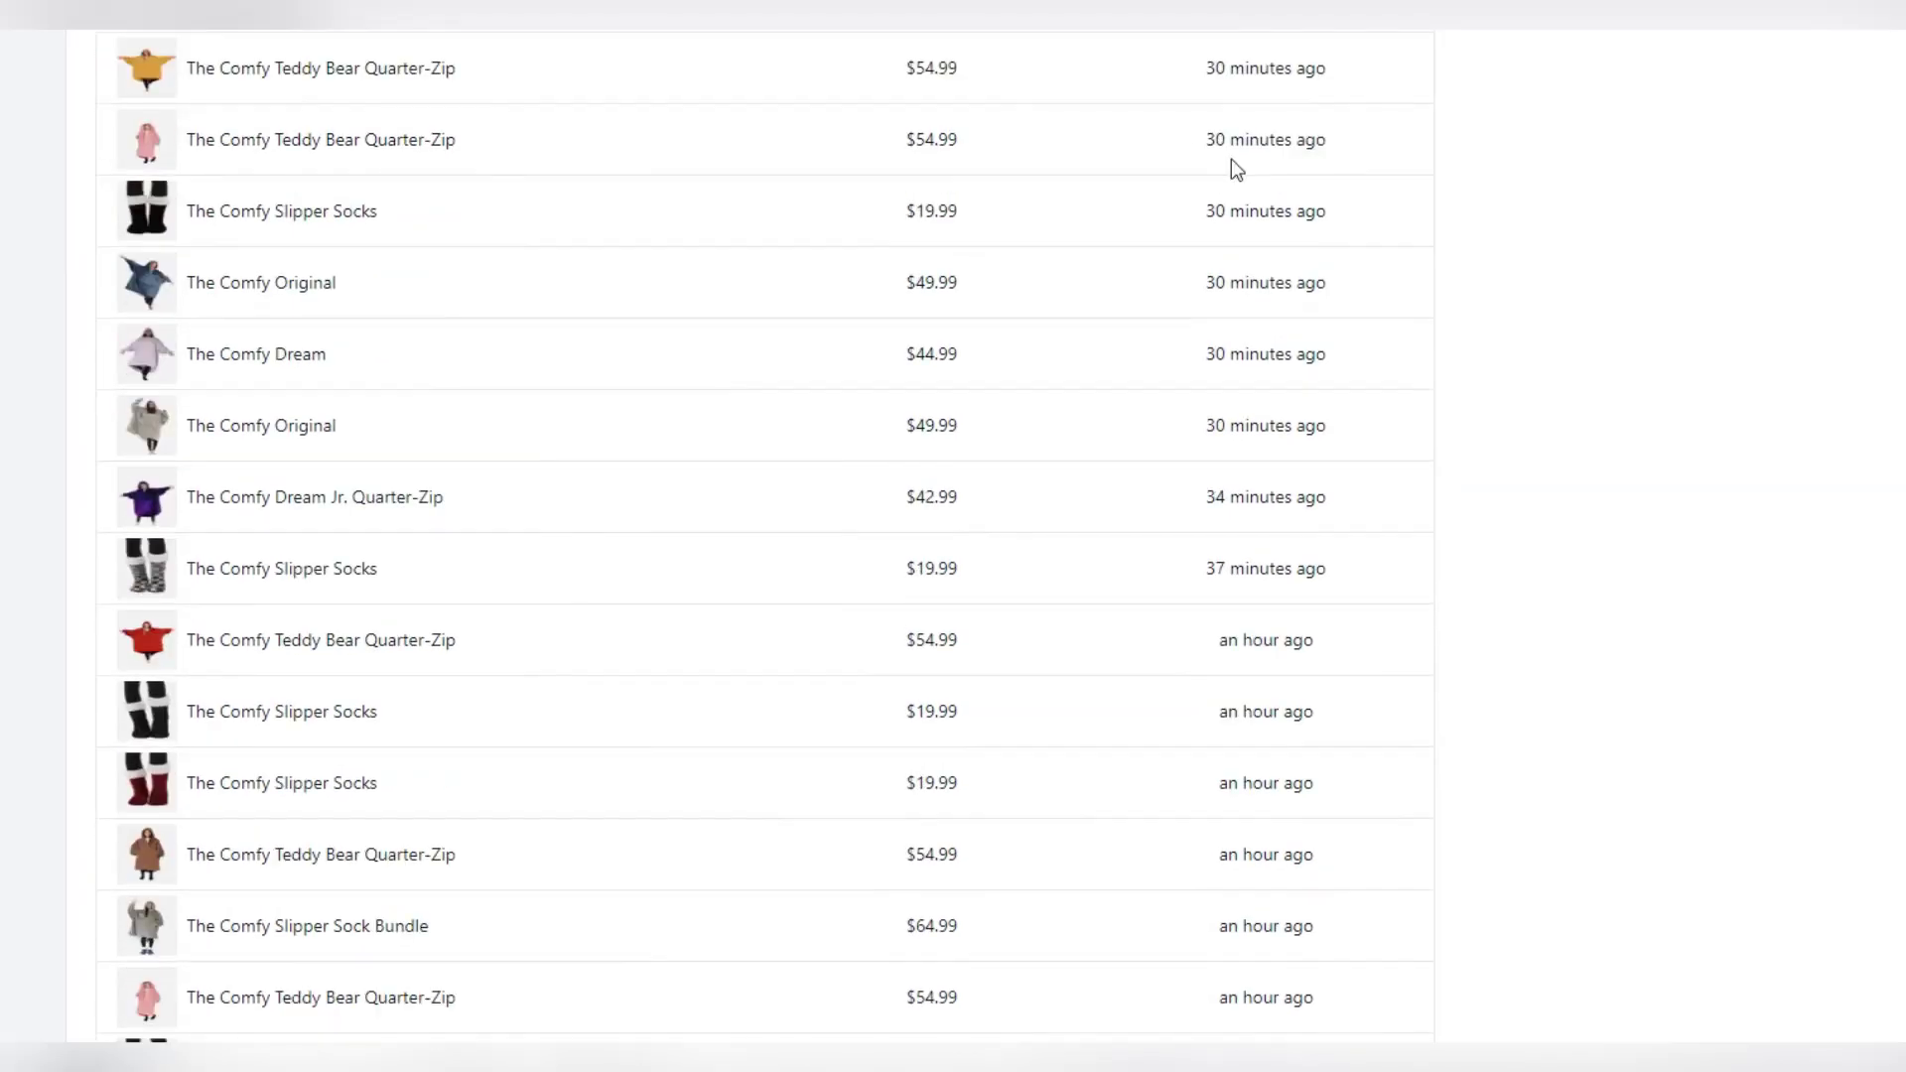
scroll(1226, 217, down, 5)
scroll(1209, 702, down, 5)
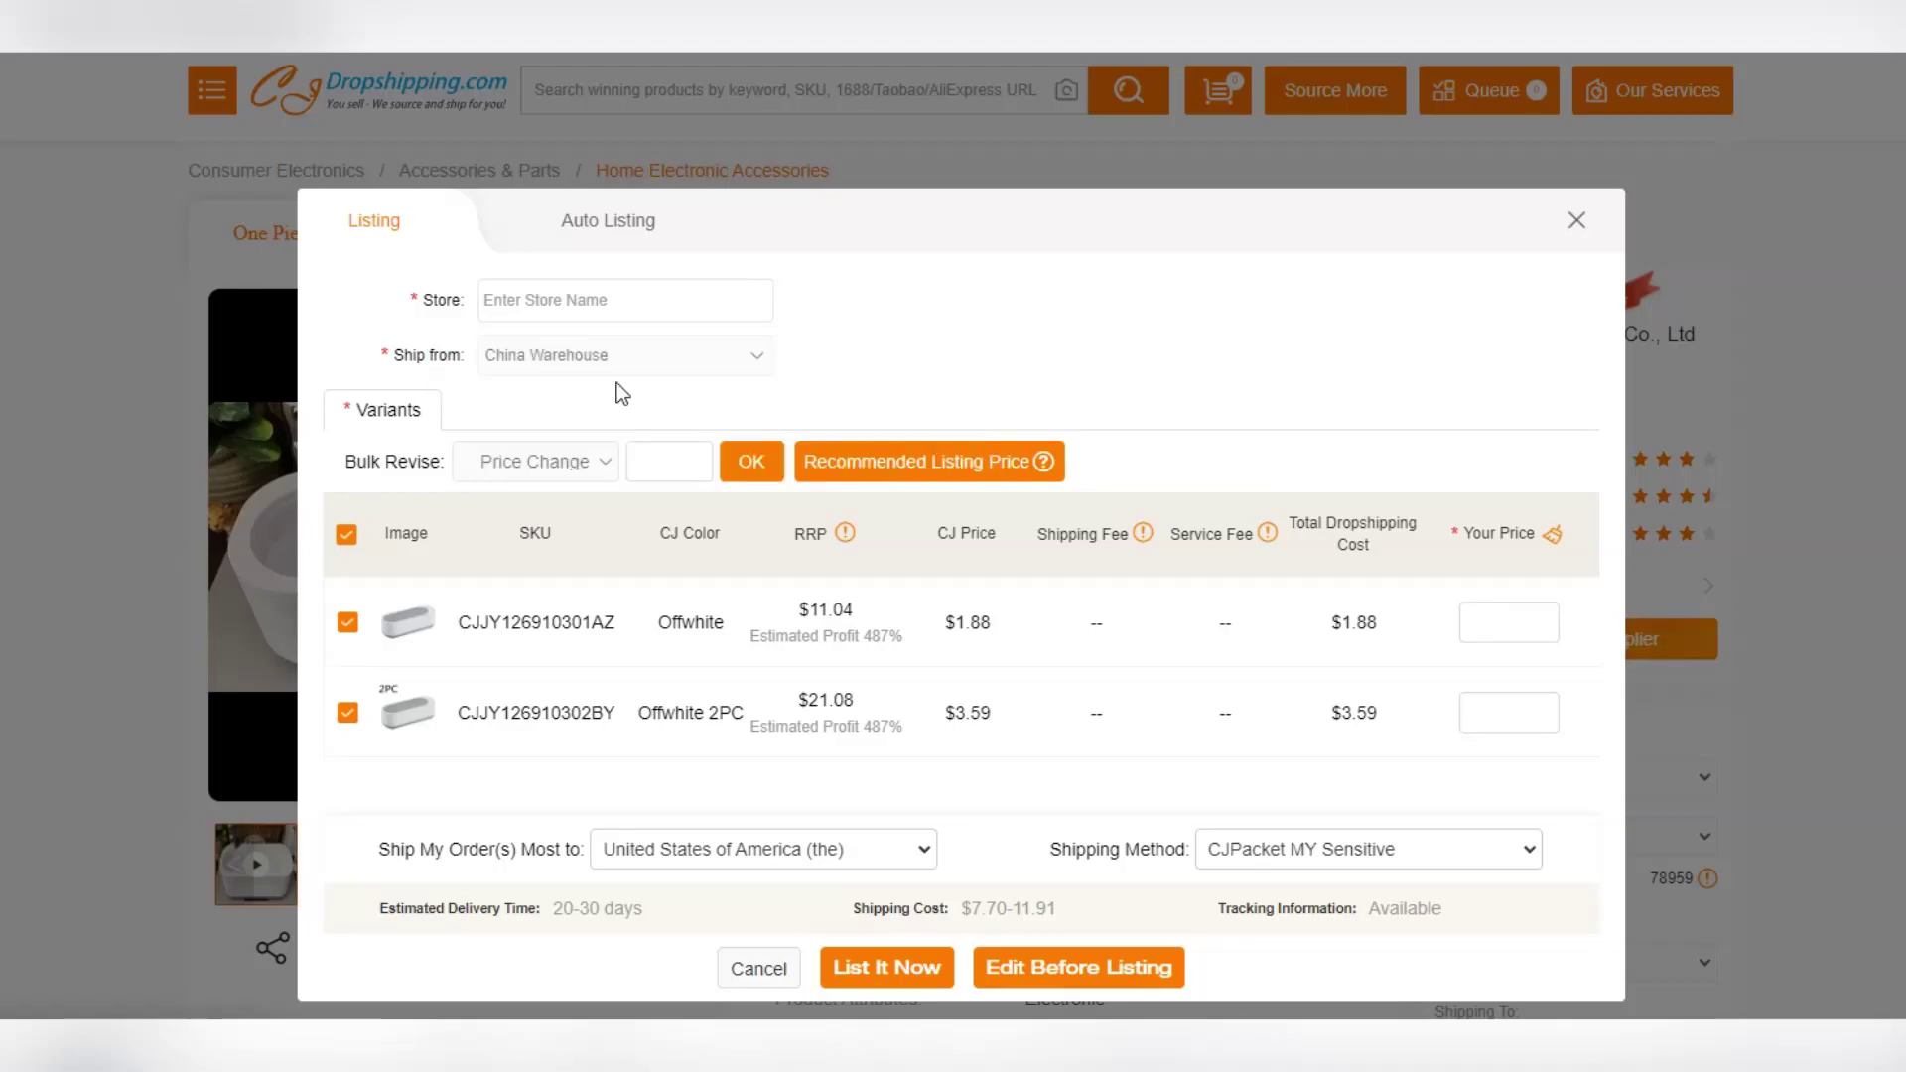
Review the destination country and shipping method choices in the Listing dialog
click(808, 867)
click(1341, 850)
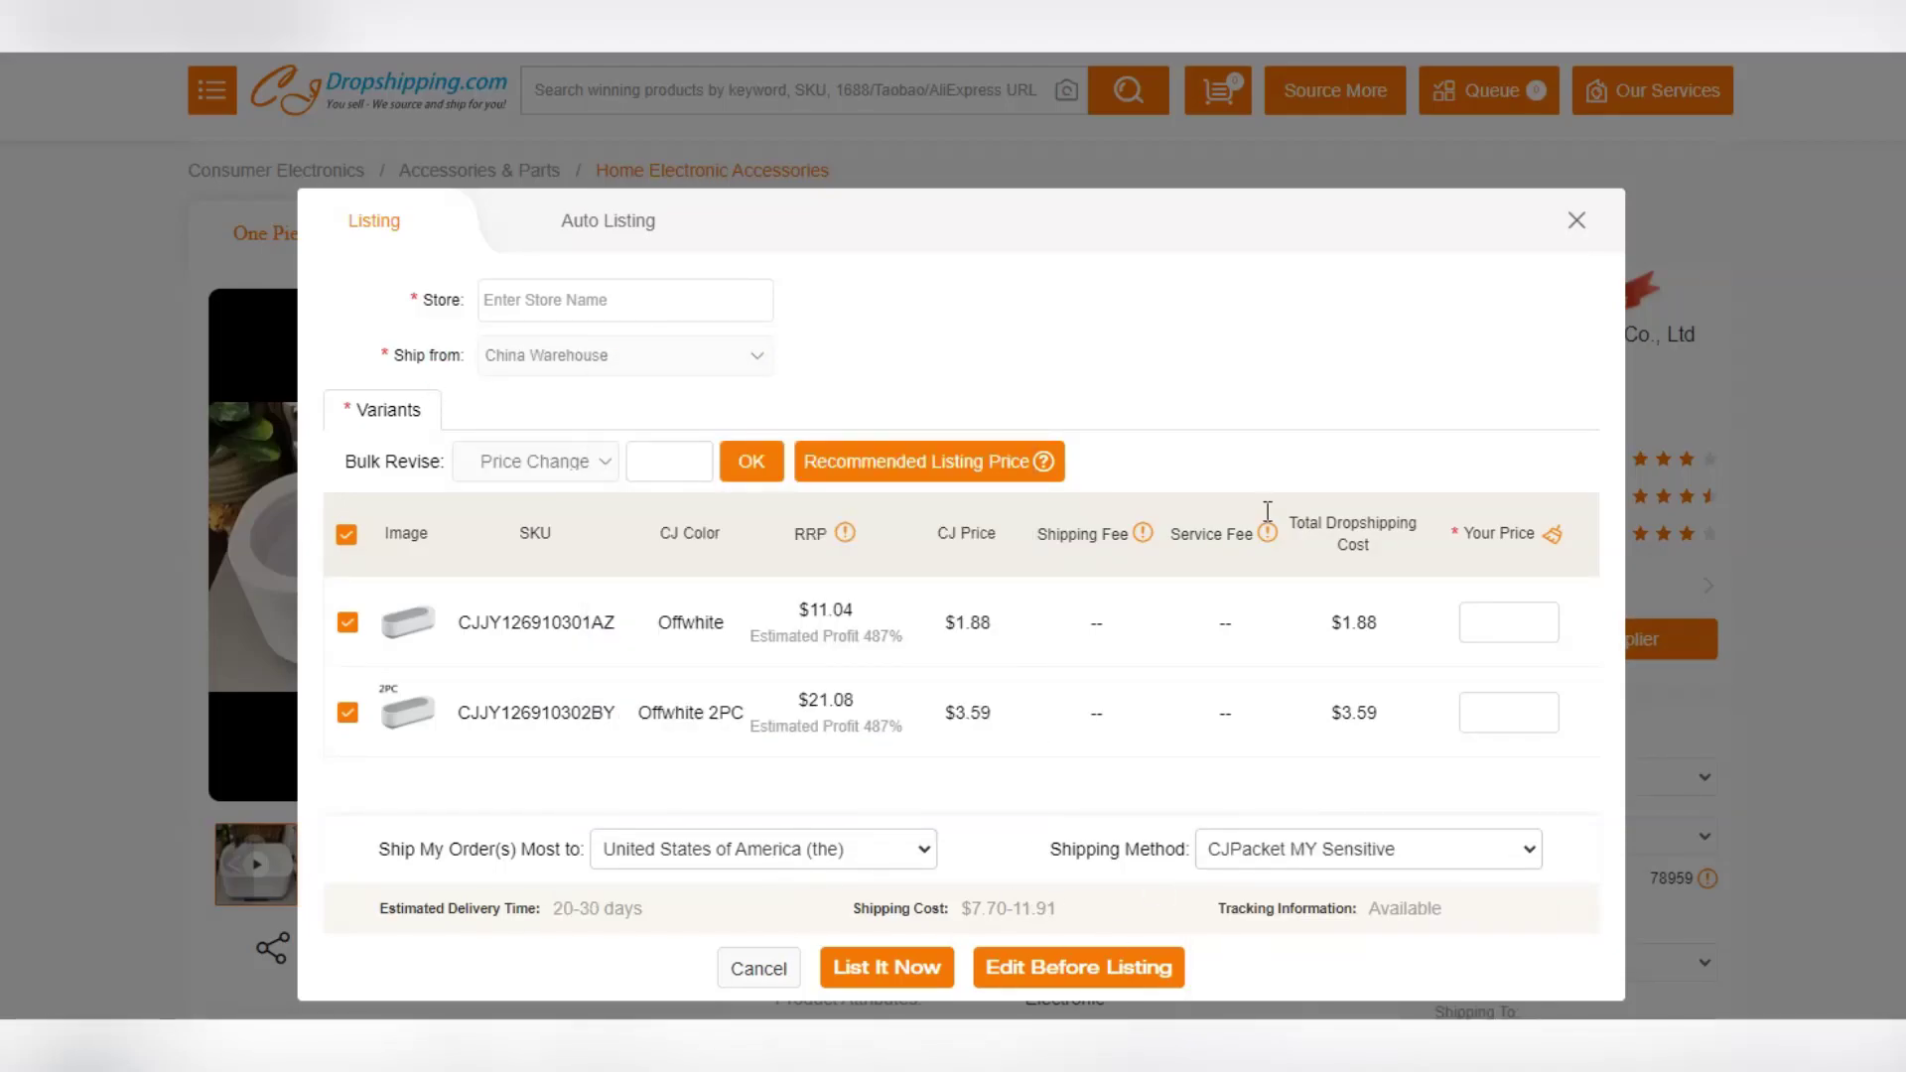